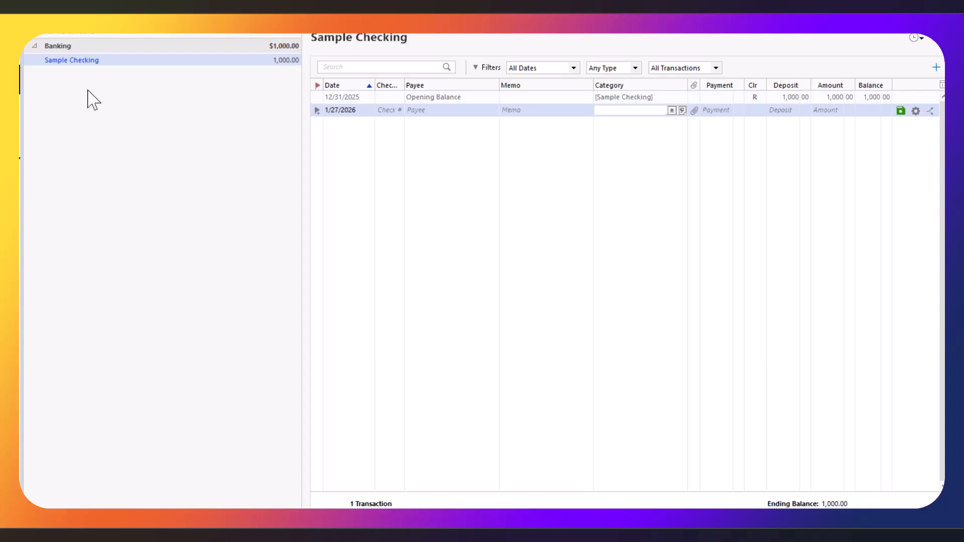
Open Tools > Category List, scroll through all categories, then return to the top.
click(107, 33)
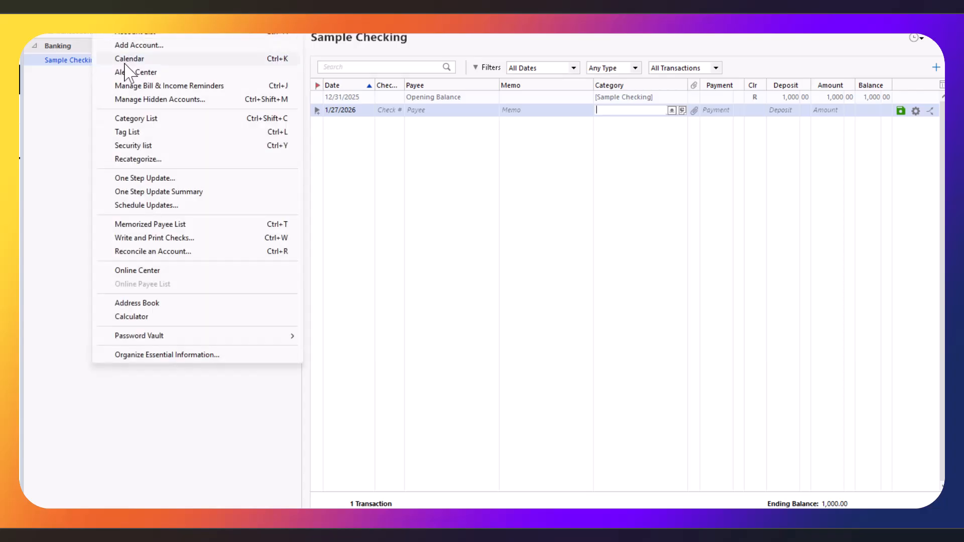
click(158, 119)
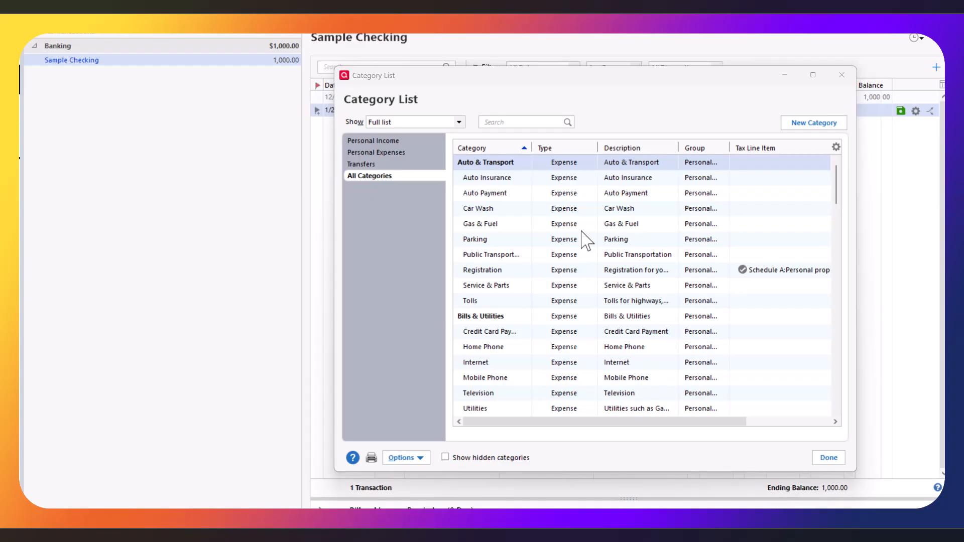
scroll(586, 201, down, 4)
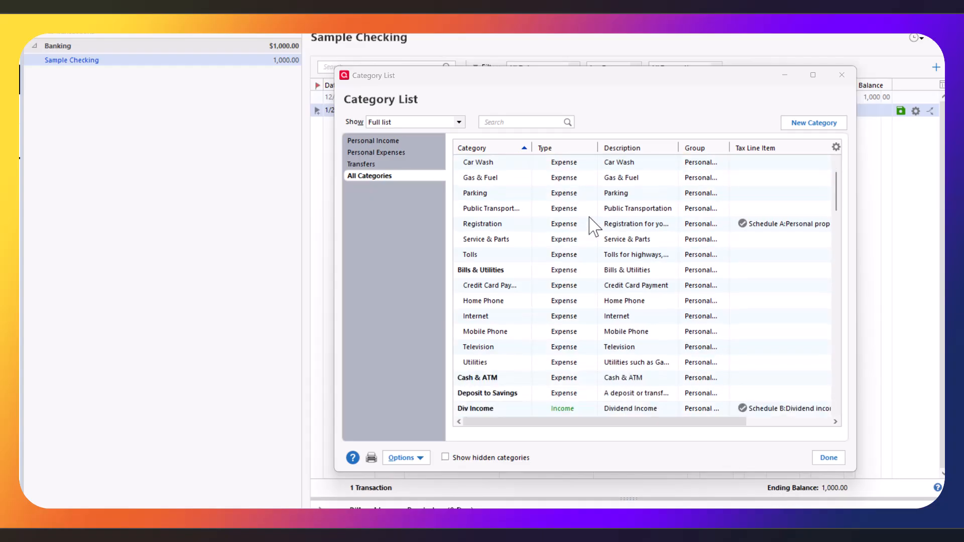
scroll(591, 230, down, 4)
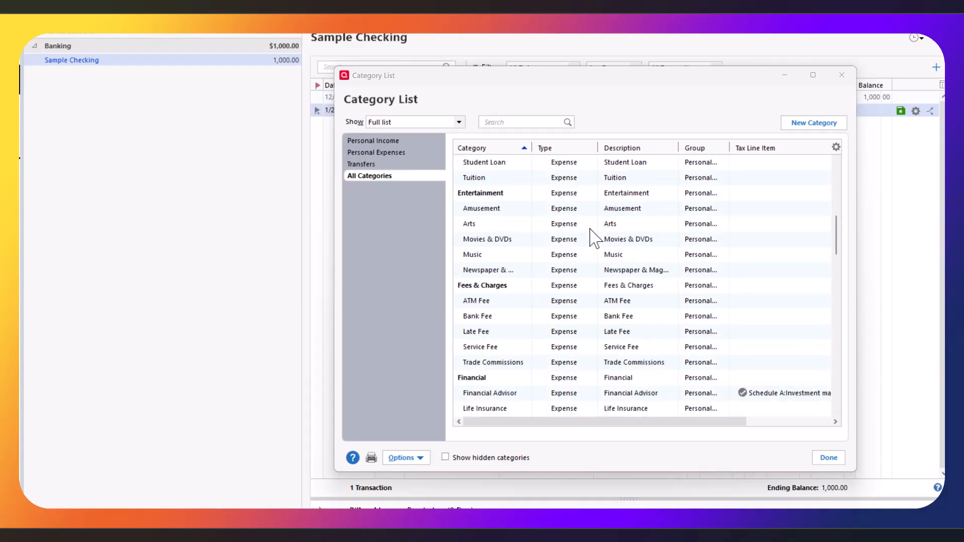
scroll(595, 238, down, 1)
scroll(595, 238, down, 1)
scroll(593, 237, down, 3)
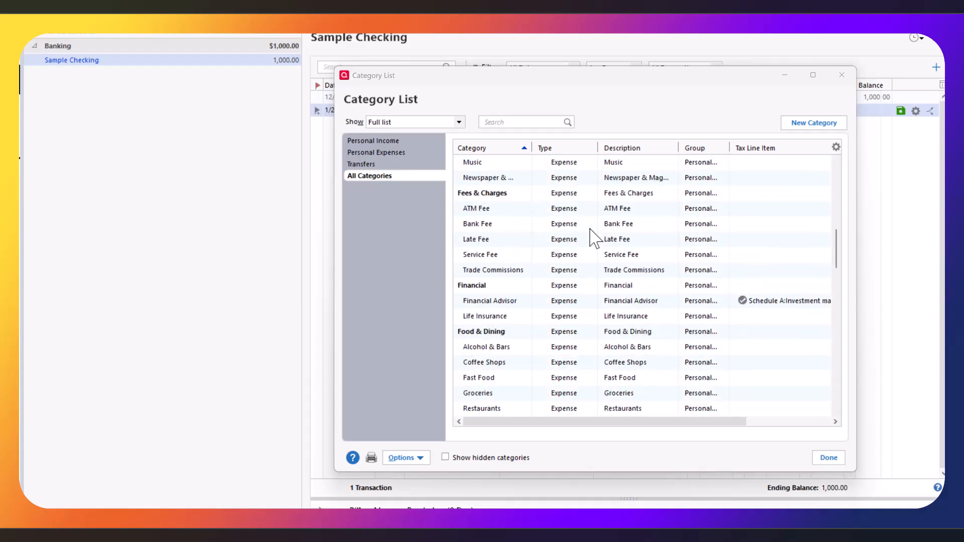
drag(838, 260, 820, 130)
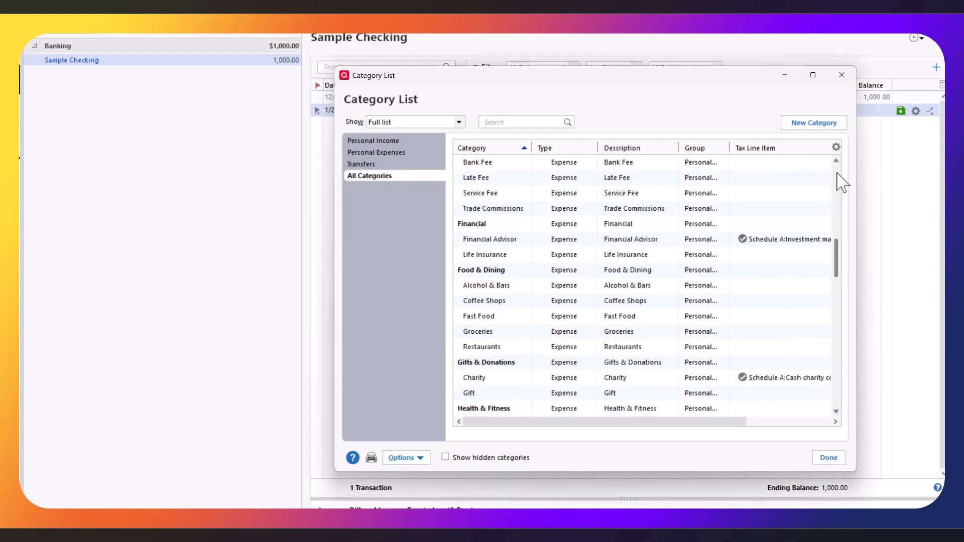
click(837, 172)
click(837, 173)
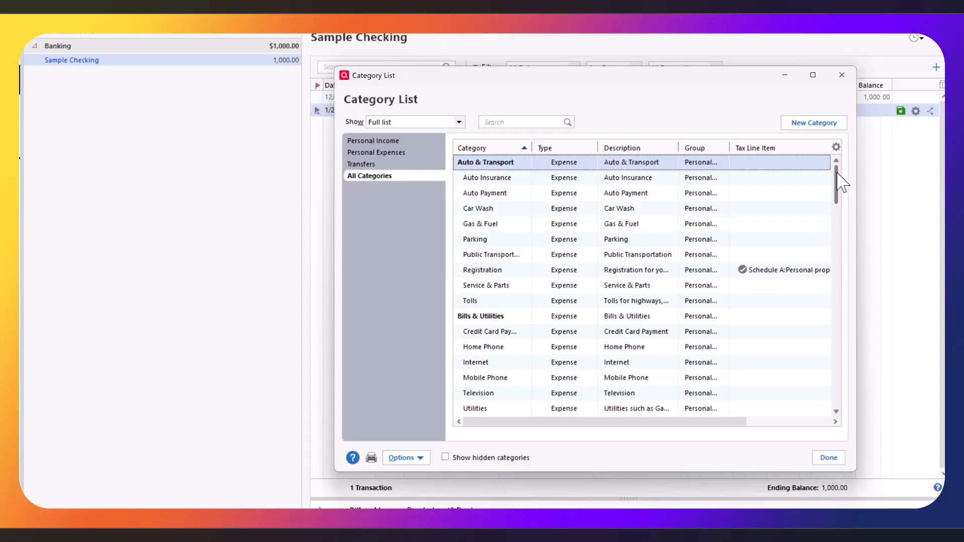
Create the income category 'Farm Income', tax related on Schedule C, and save it.
click(808, 128)
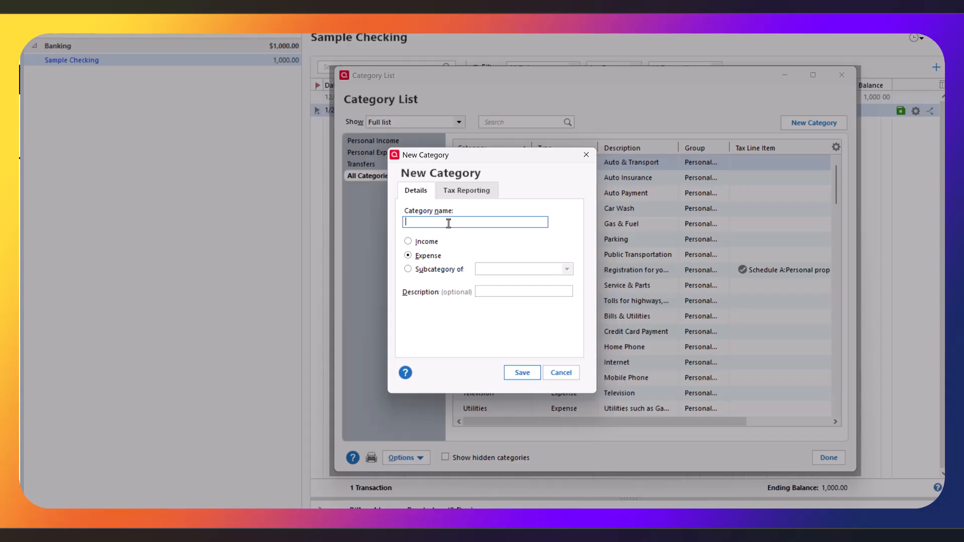
text(Farm Income)
click(409, 242)
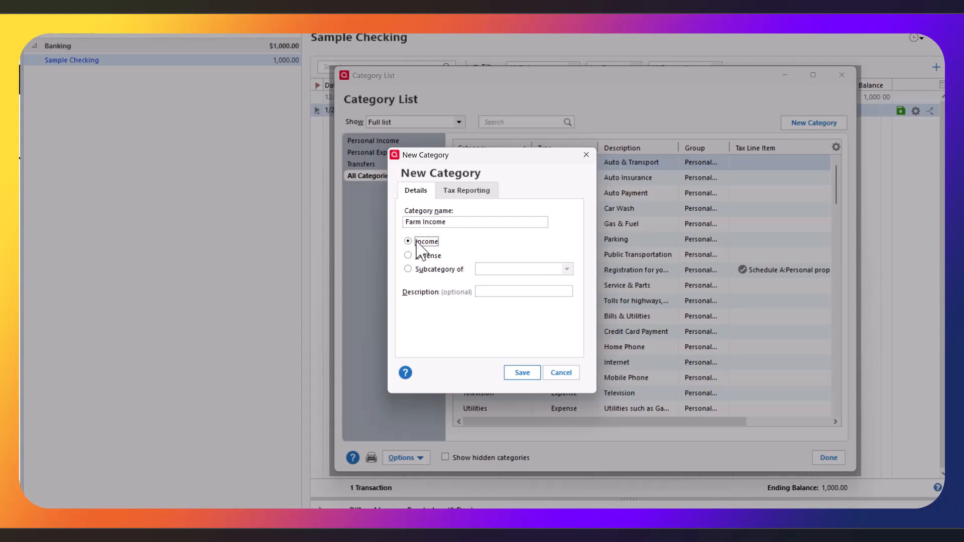
click(483, 194)
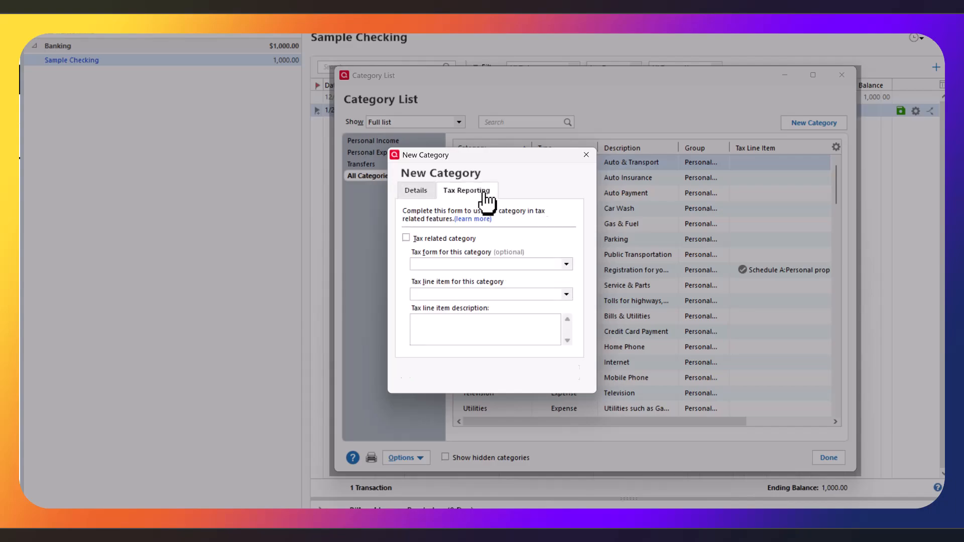
click(406, 239)
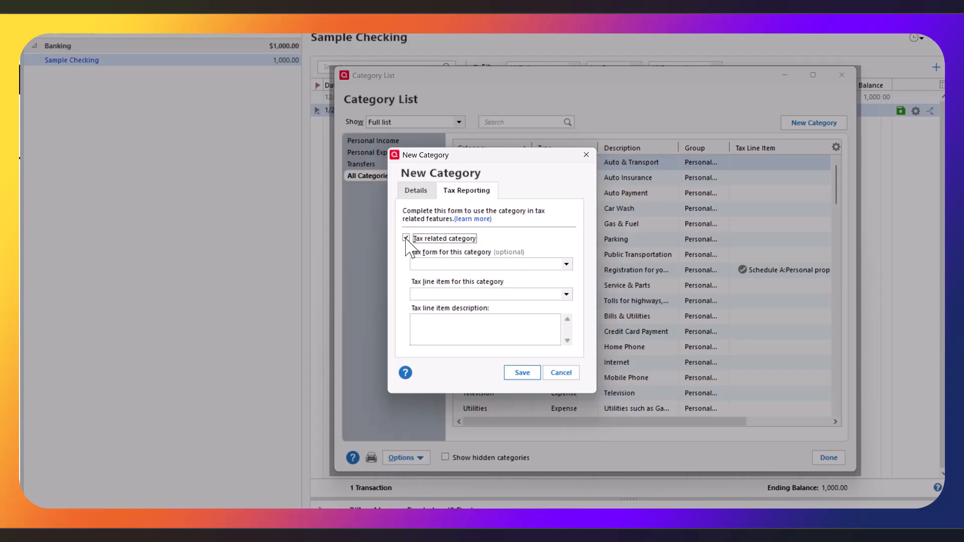
click(539, 264)
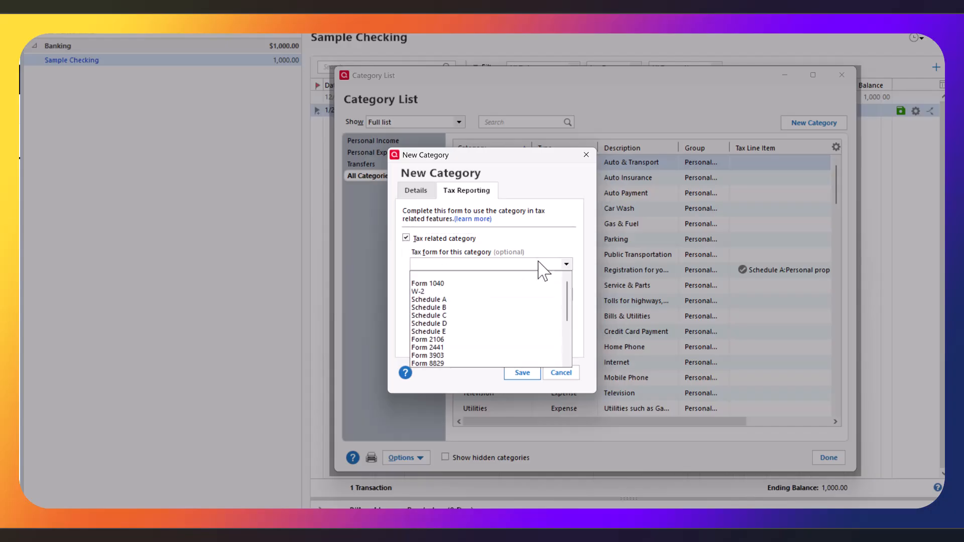
click(467, 315)
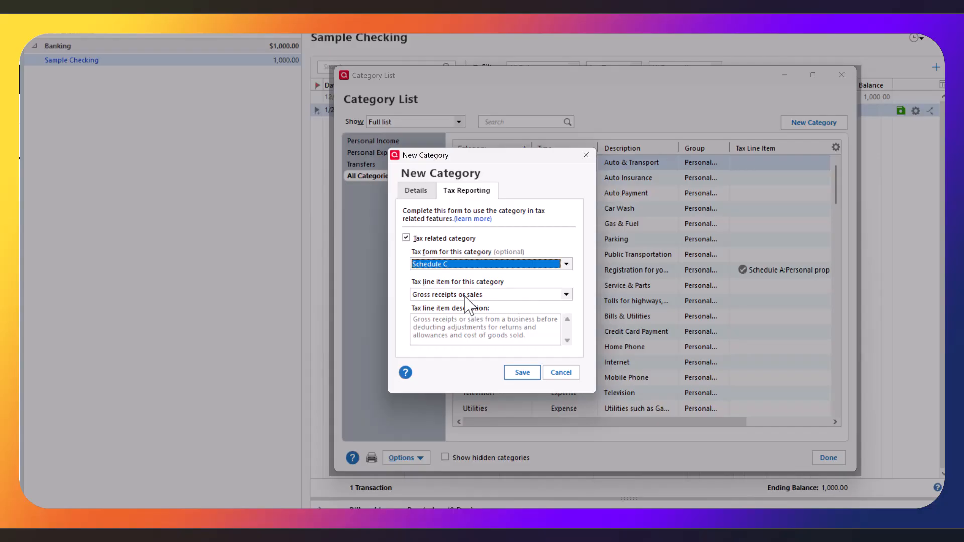
click(415, 192)
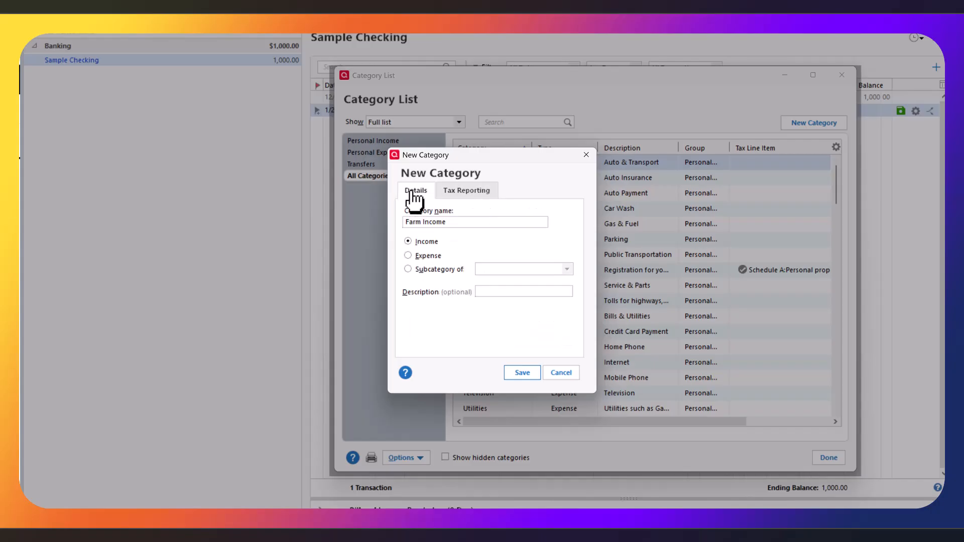
click(459, 192)
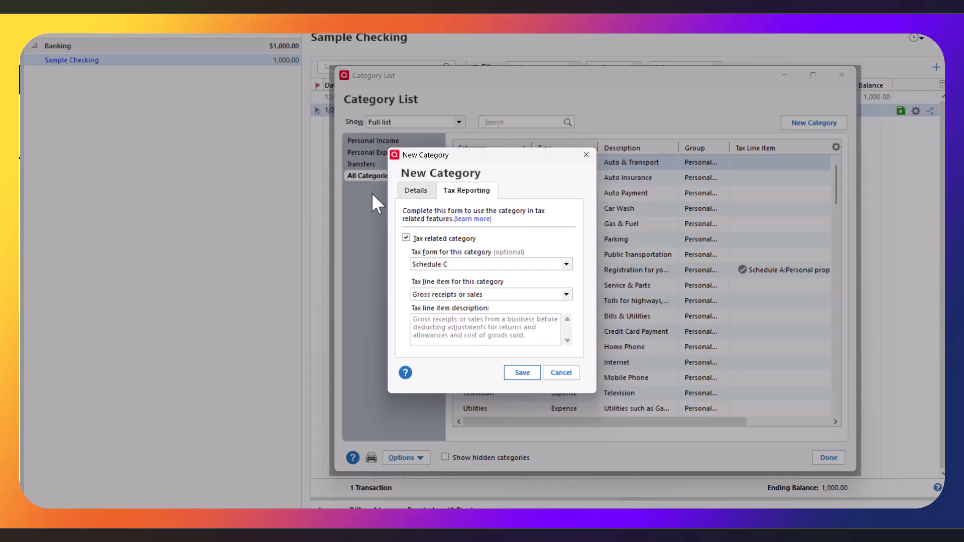
click(422, 193)
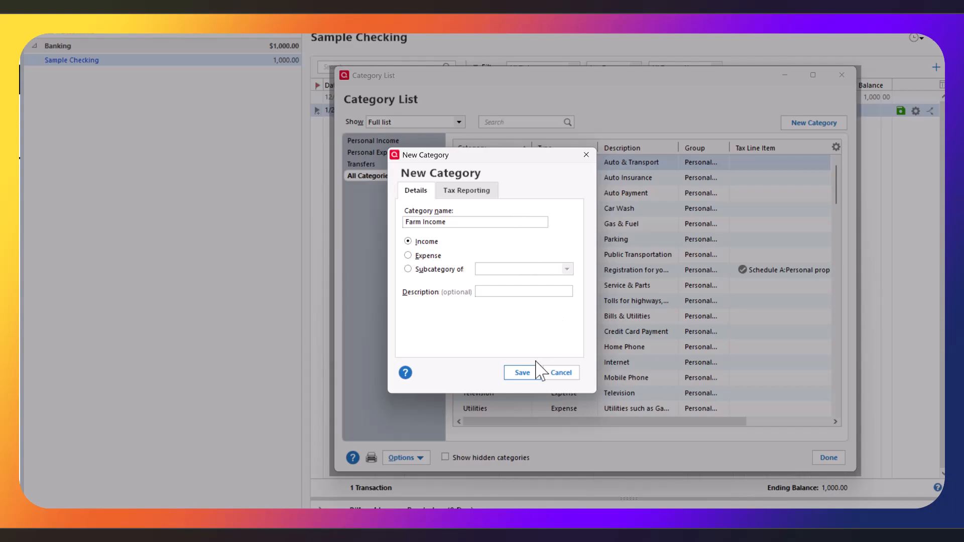
click(522, 373)
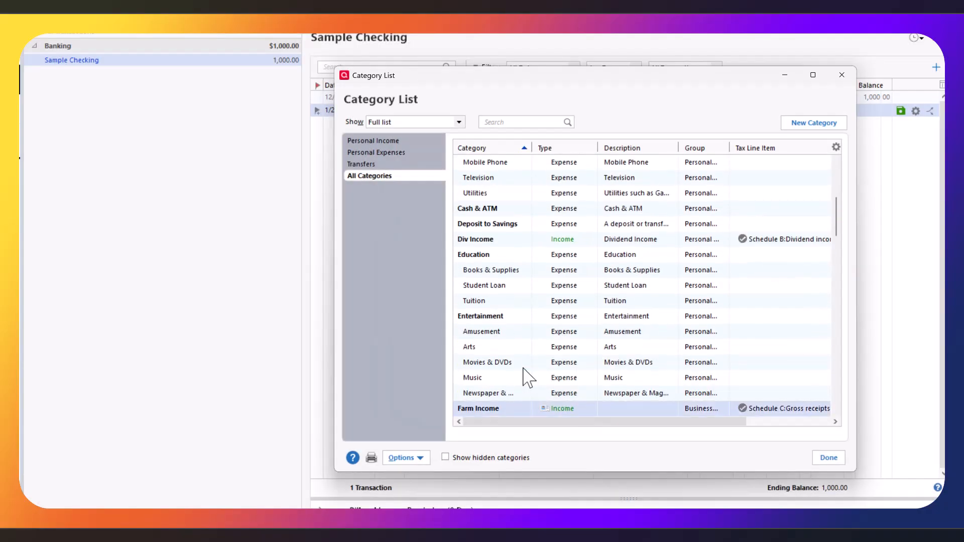
scroll(597, 236, down, 4)
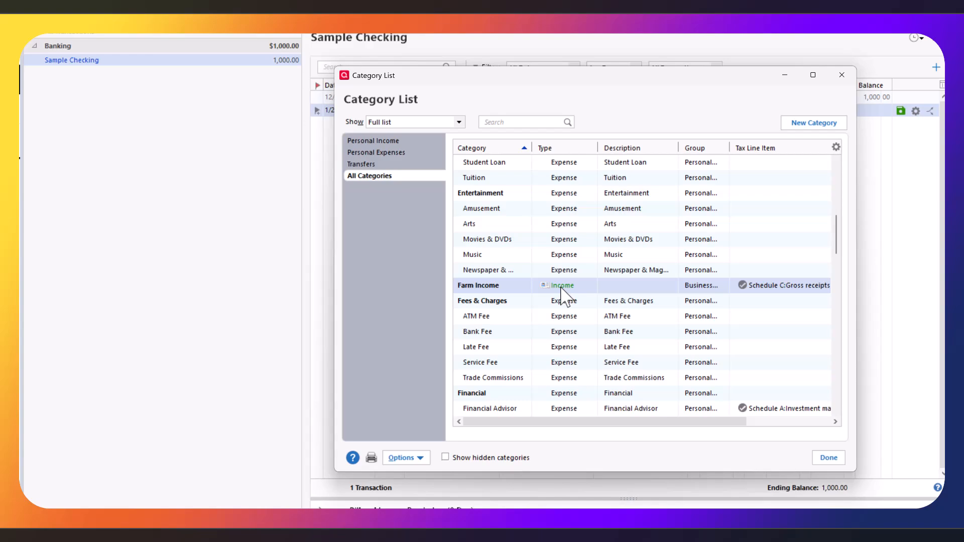
Start a new category 'Lesson Income' as a subcategory of Farm Income.
click(812, 125)
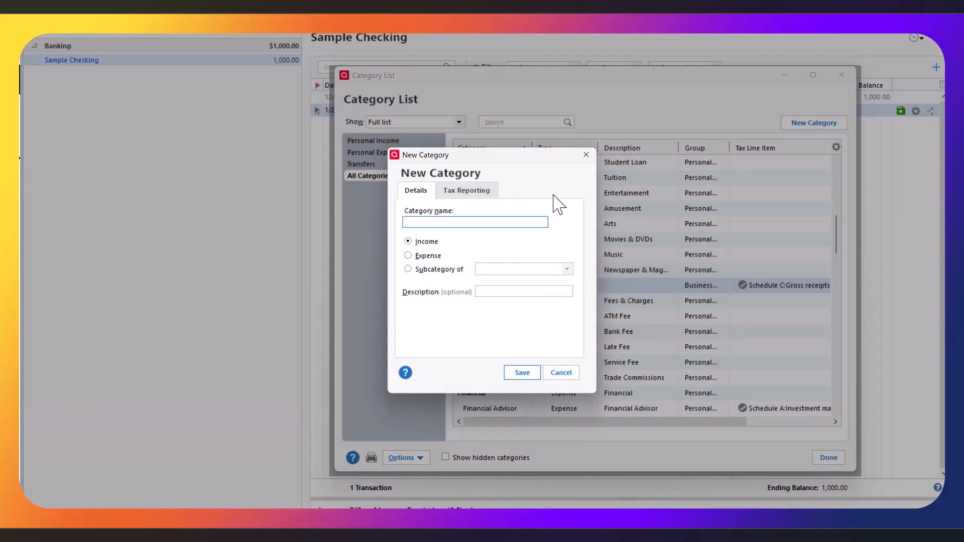
text(Lesson Income)
click(408, 270)
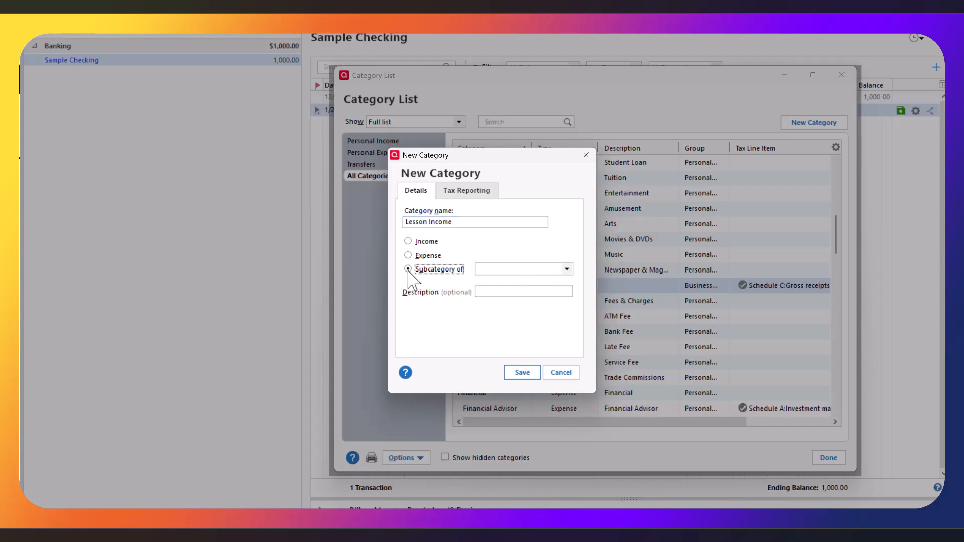
click(563, 270)
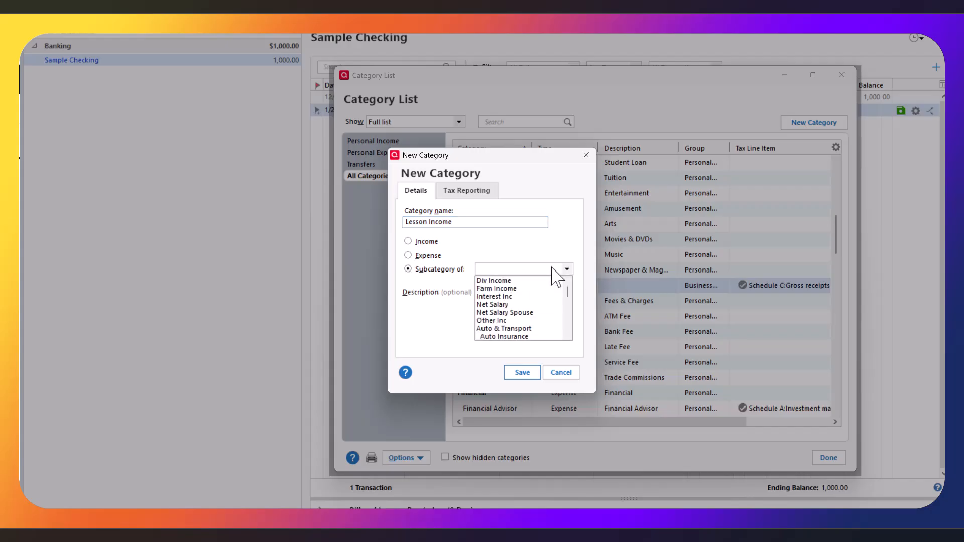
scroll(545, 301, down, 6)
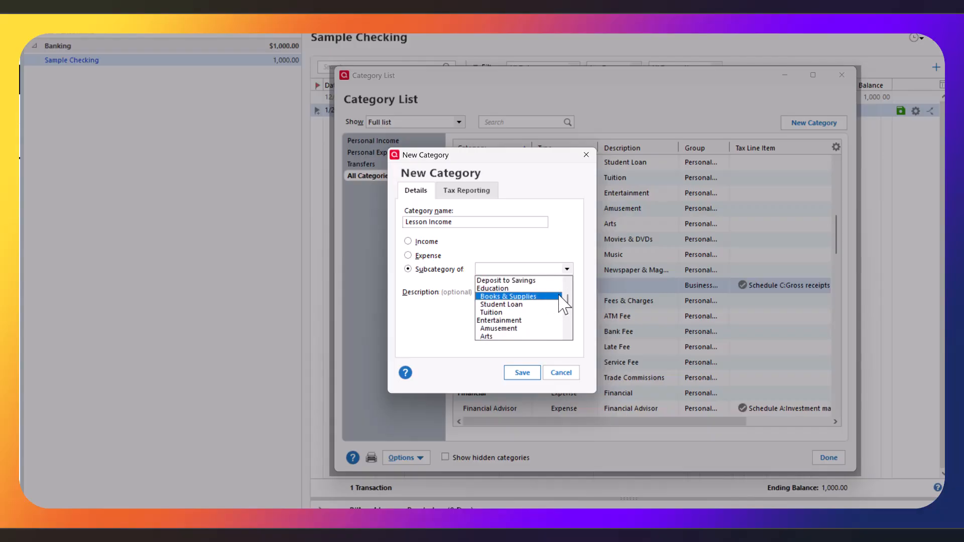
scroll(534, 307, up, 3)
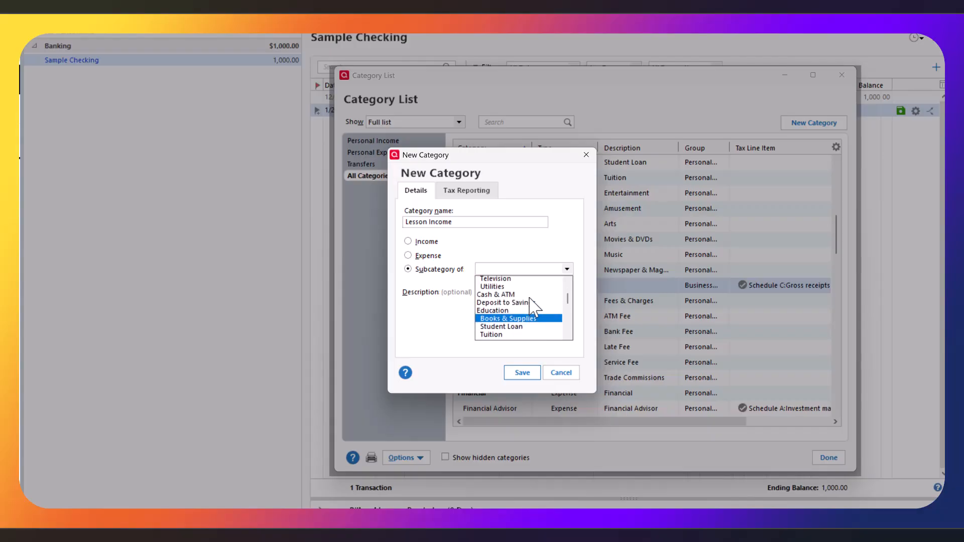
scroll(534, 307, up, 4)
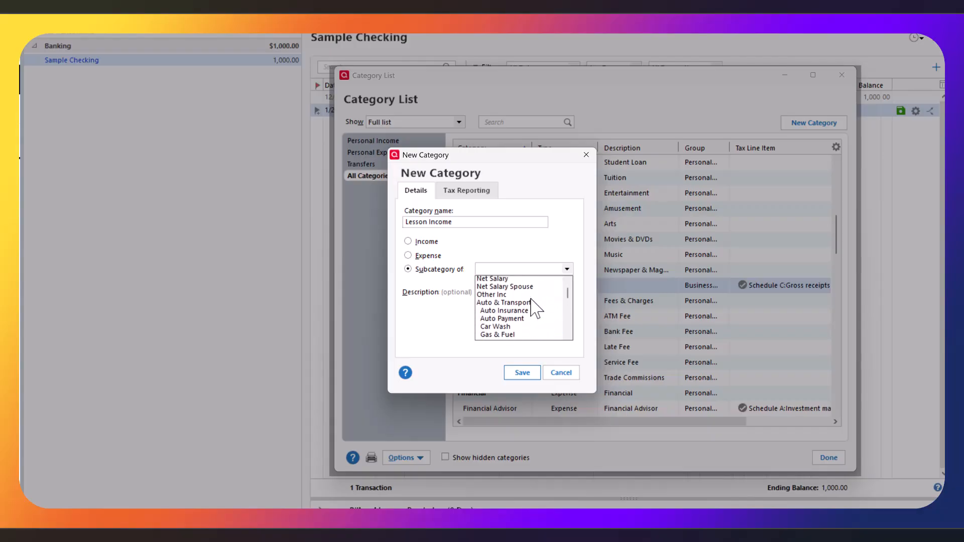
scroll(533, 308, up, 1)
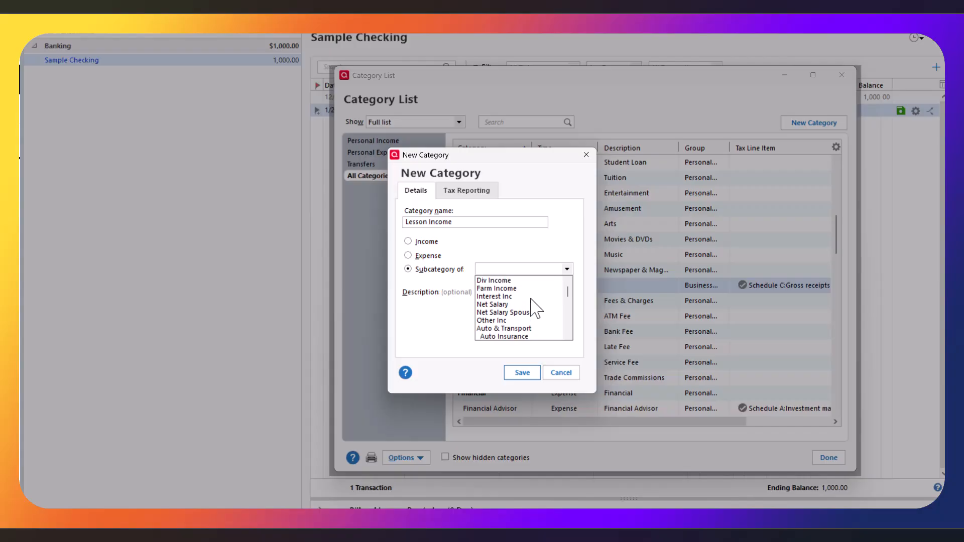
click(503, 286)
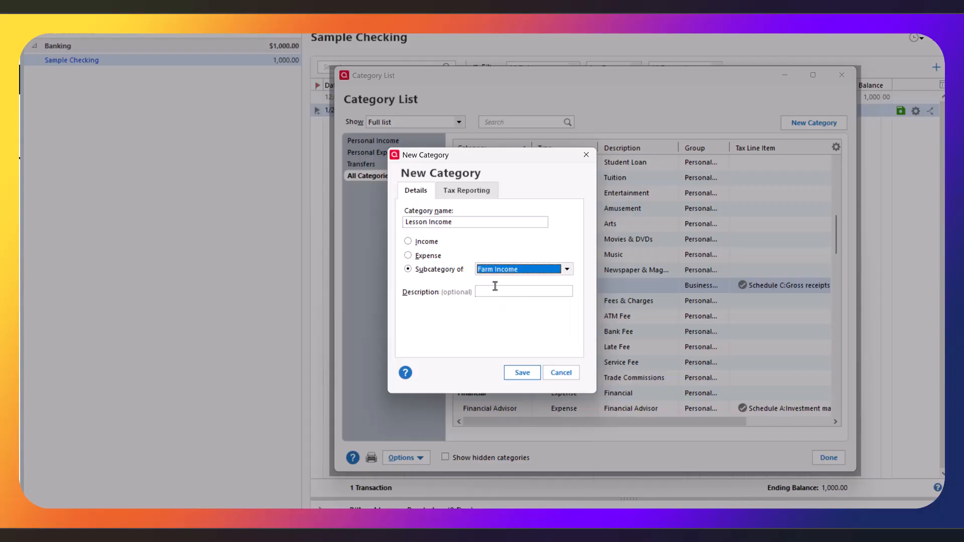
Assign Lesson Income to Schedule C gross receipts or sales and save it.
click(469, 192)
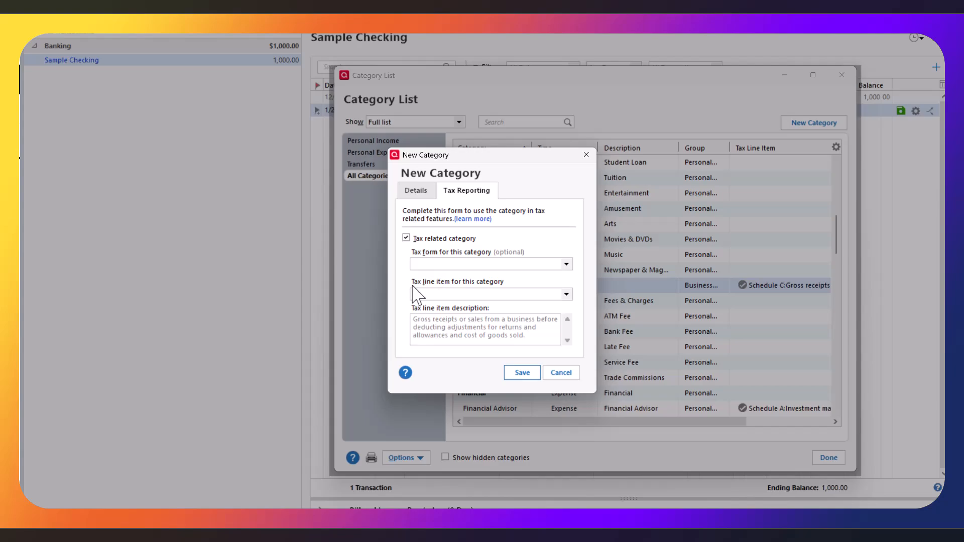
click(474, 265)
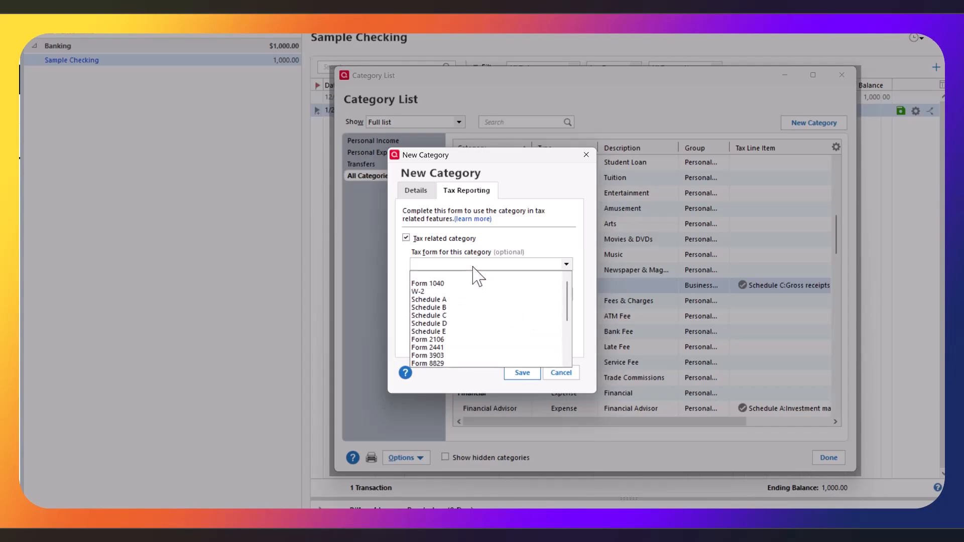
click(474, 316)
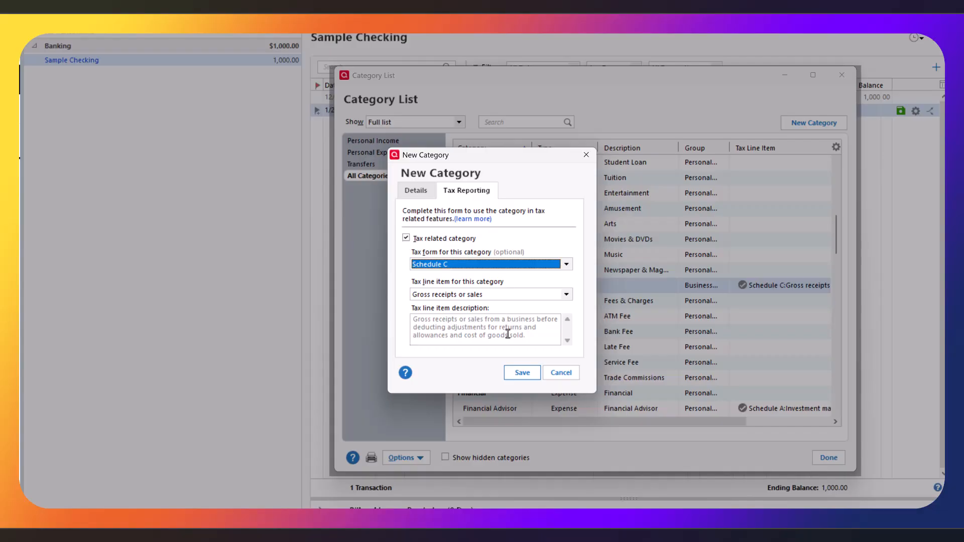
click(519, 373)
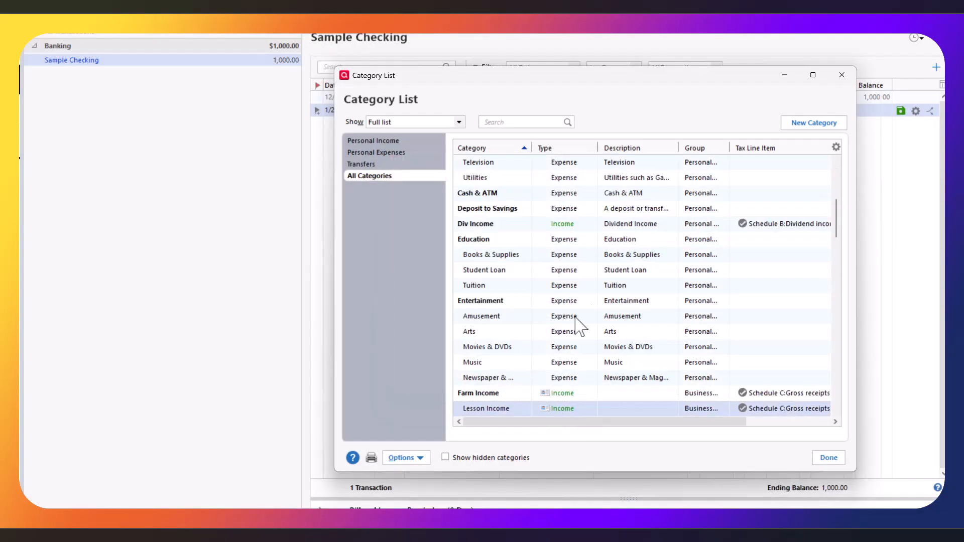
Check Lesson Income in the Category List and start another new category.
scroll(615, 300, down, 1)
scroll(617, 300, down, 1)
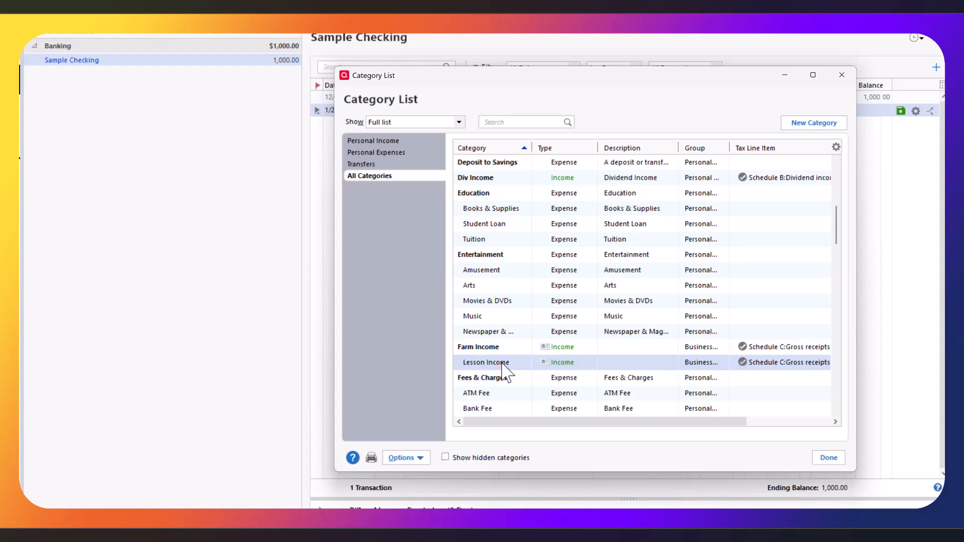
click(793, 125)
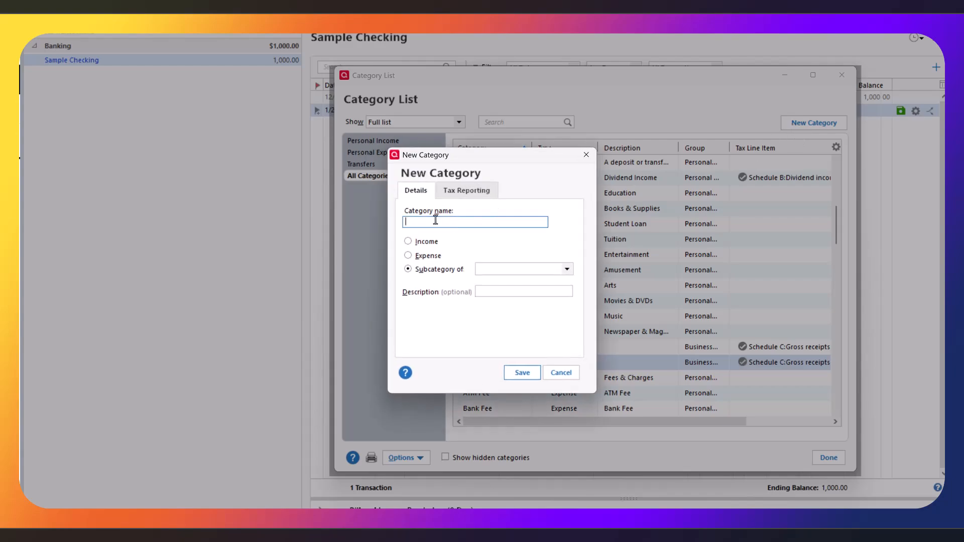
Name the new category 'Farm Expenses', make it an expense, and link it to Schedule C.
text(Farm Expenses)
click(407, 255)
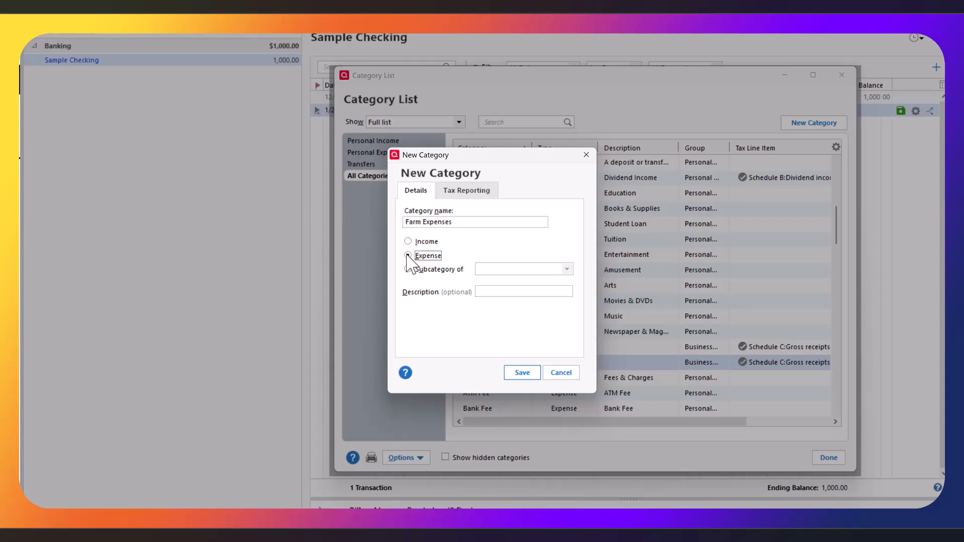
click(478, 195)
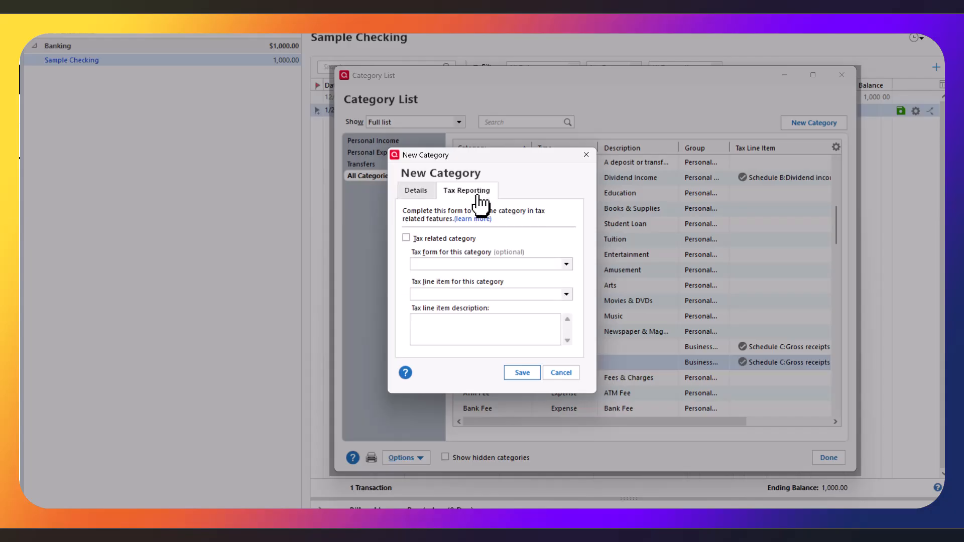
click(508, 265)
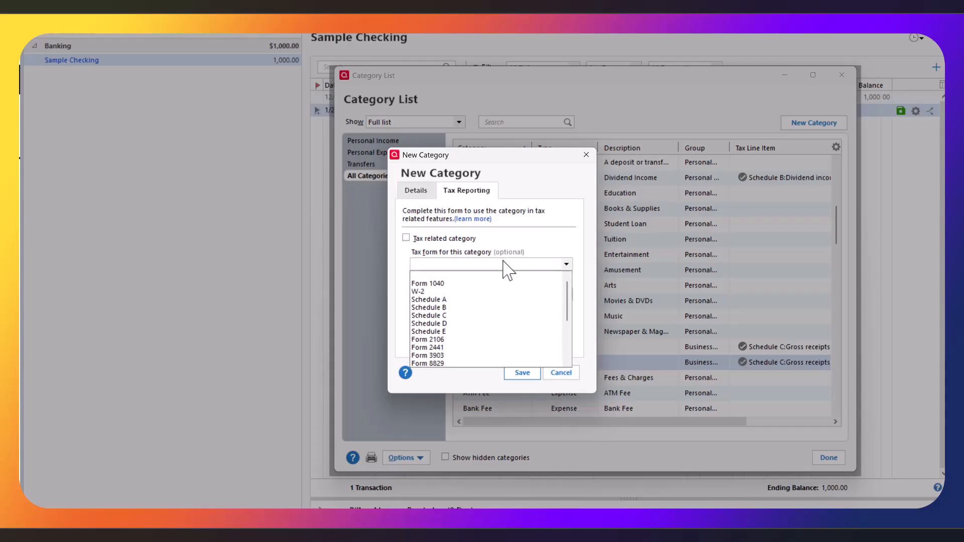
click(480, 315)
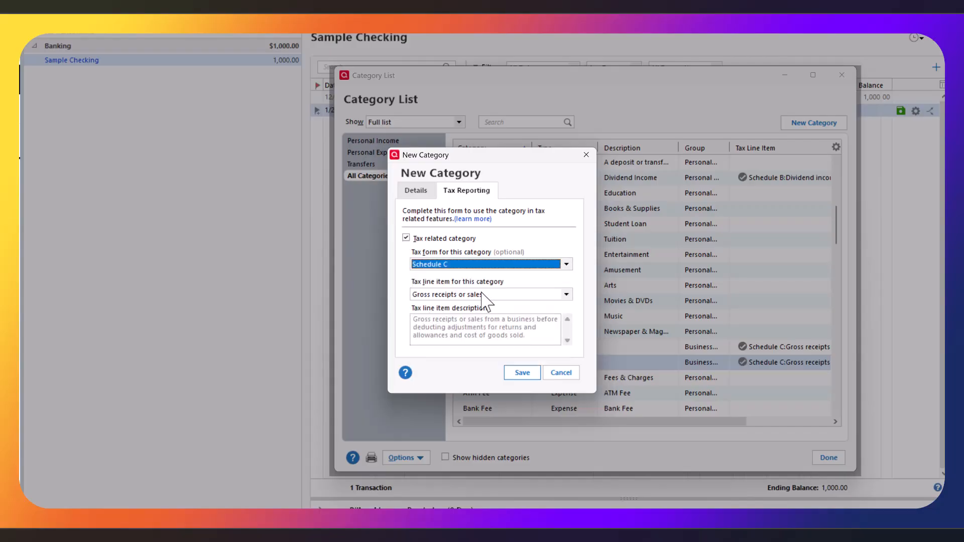
Set the tax line to Unspecified Business Expense and save Farm Expenses.
click(482, 294)
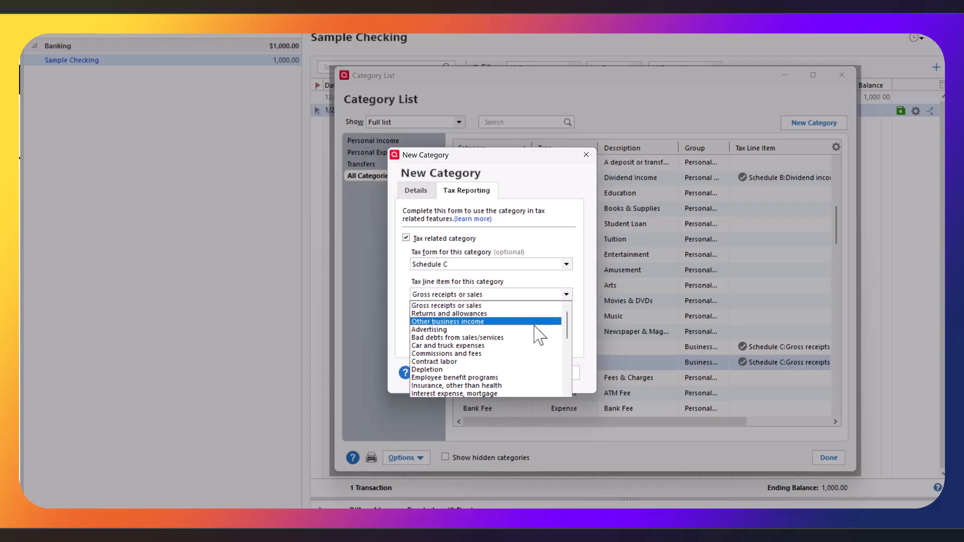
scroll(517, 350, down, 3)
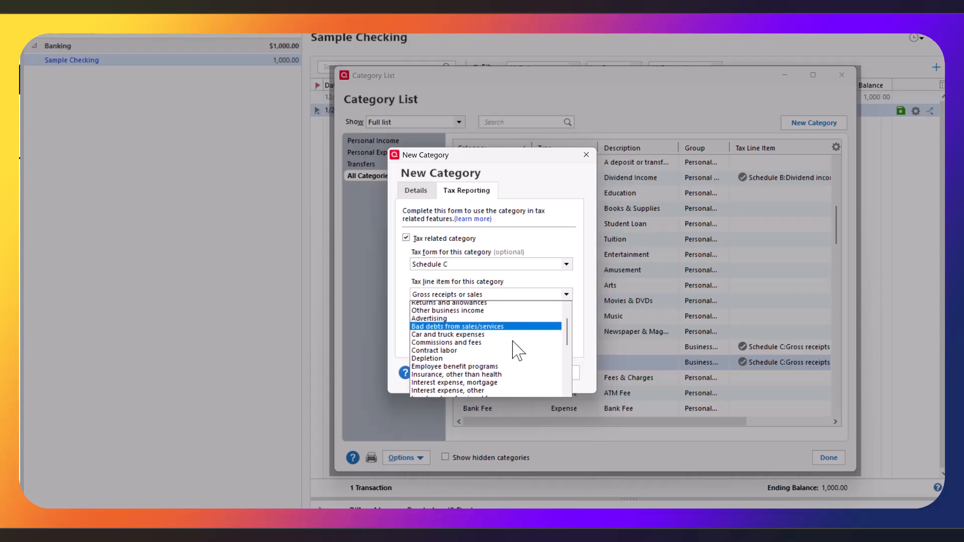
scroll(517, 350, down, 2)
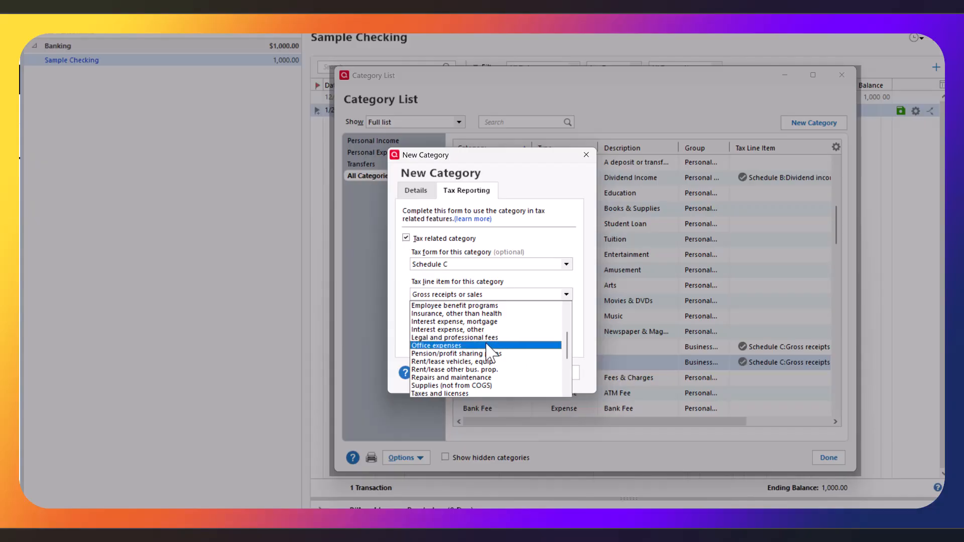
scroll(497, 351, down, 2)
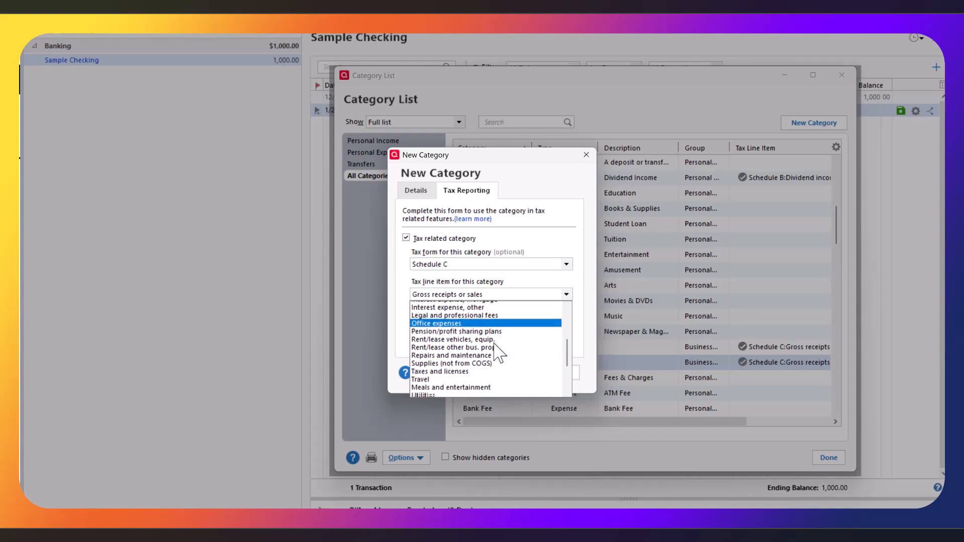
scroll(497, 351, up, 2)
scroll(497, 351, down, 3)
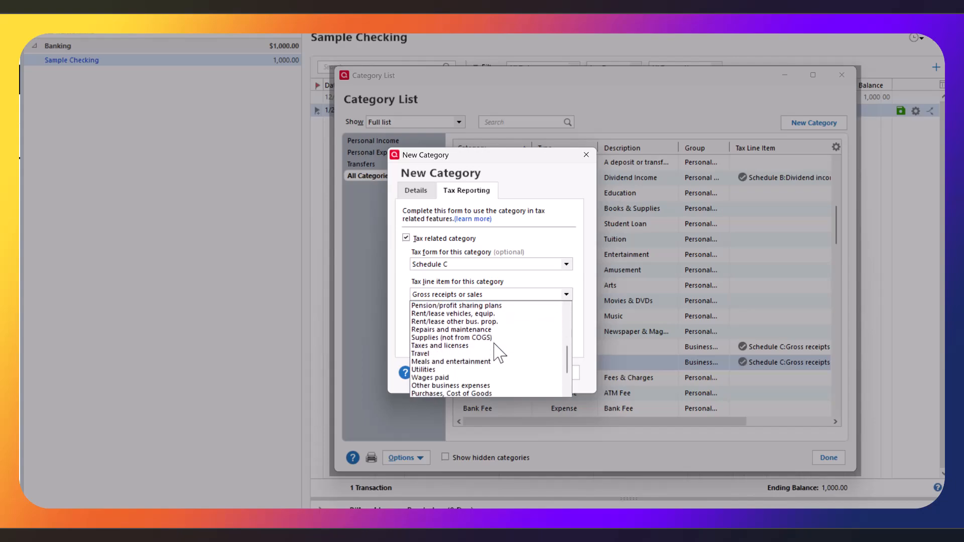
scroll(499, 353, down, 1)
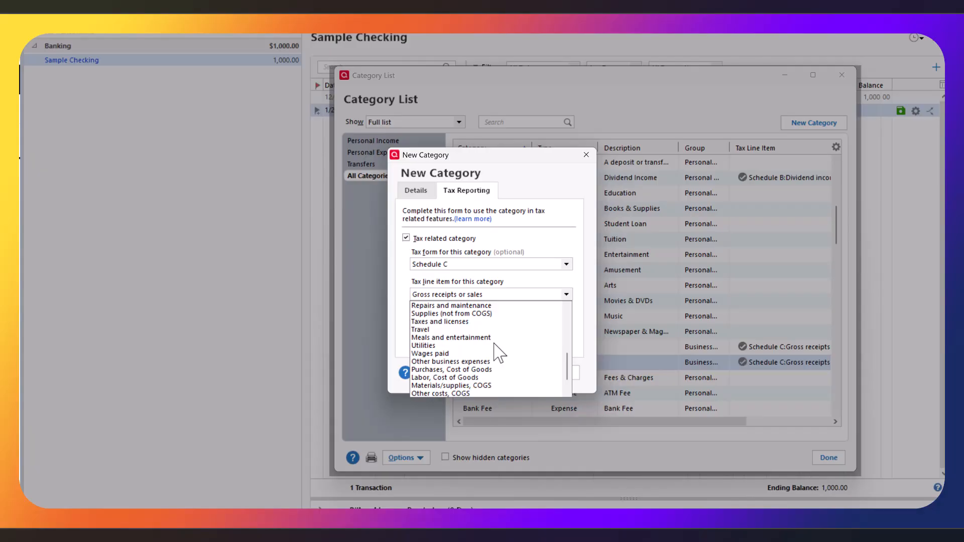
scroll(500, 352, down, 1)
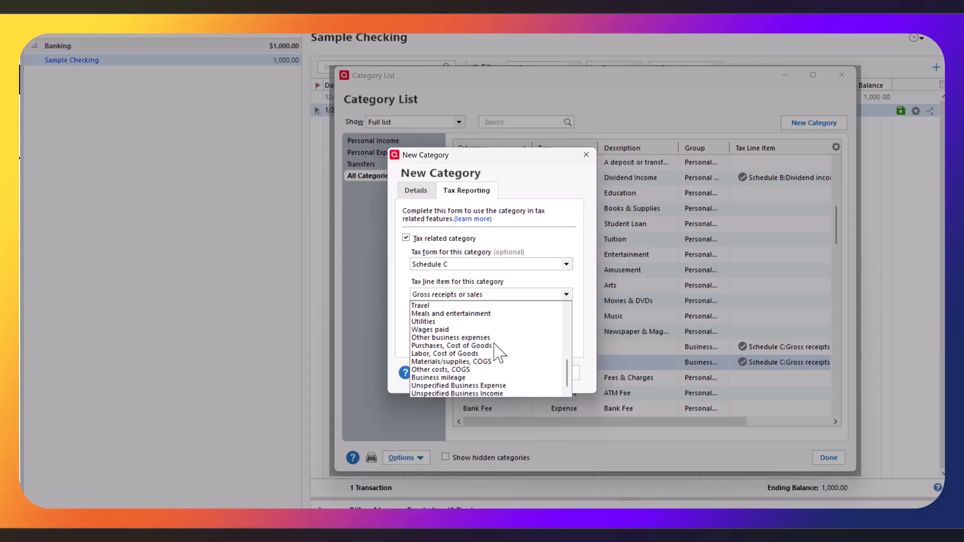
click(499, 384)
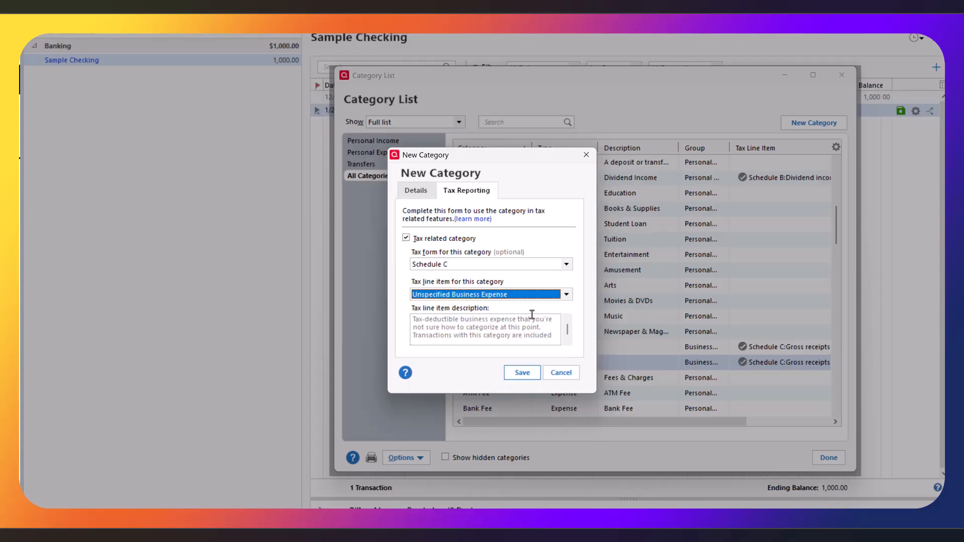
click(522, 373)
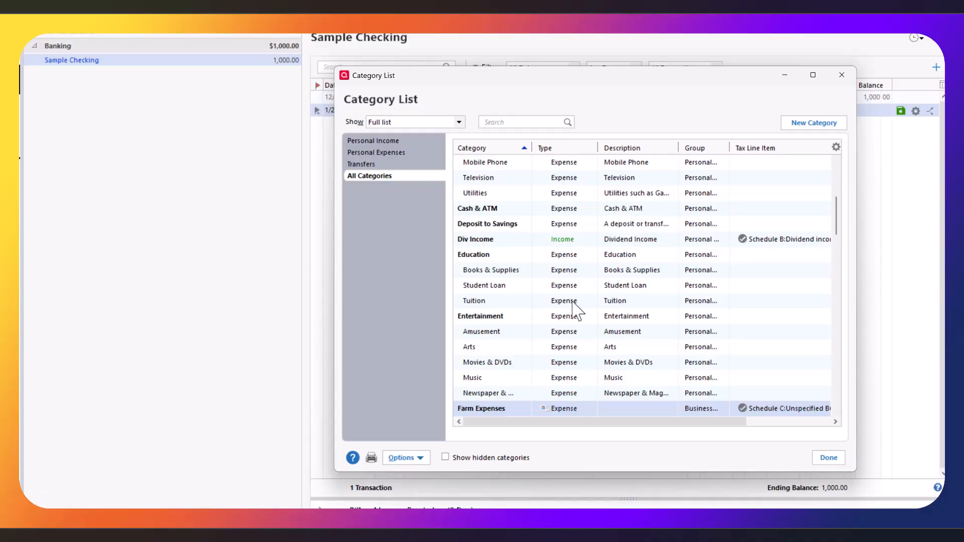
scroll(575, 311, down, 2)
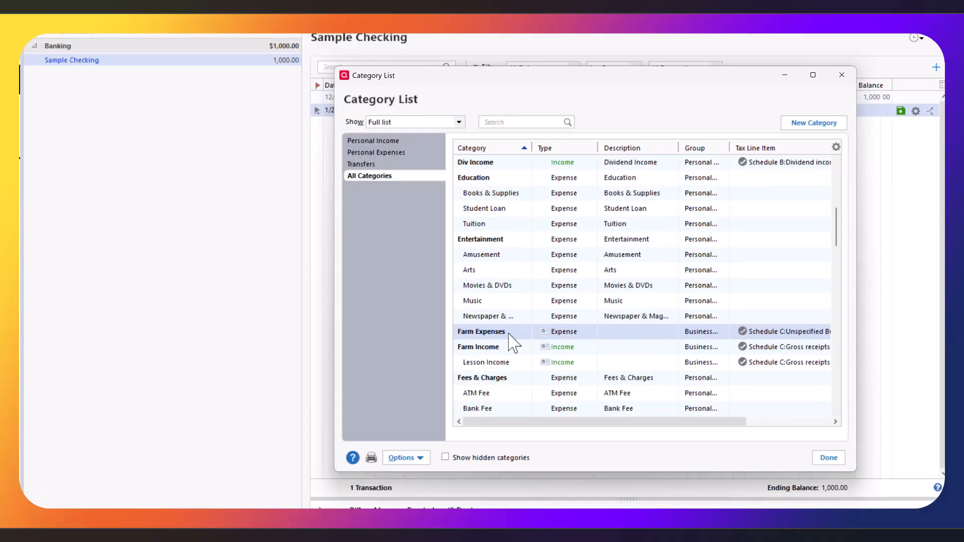
Start a new category 'Utilities' as a subcategory of Farm Expenses.
click(813, 126)
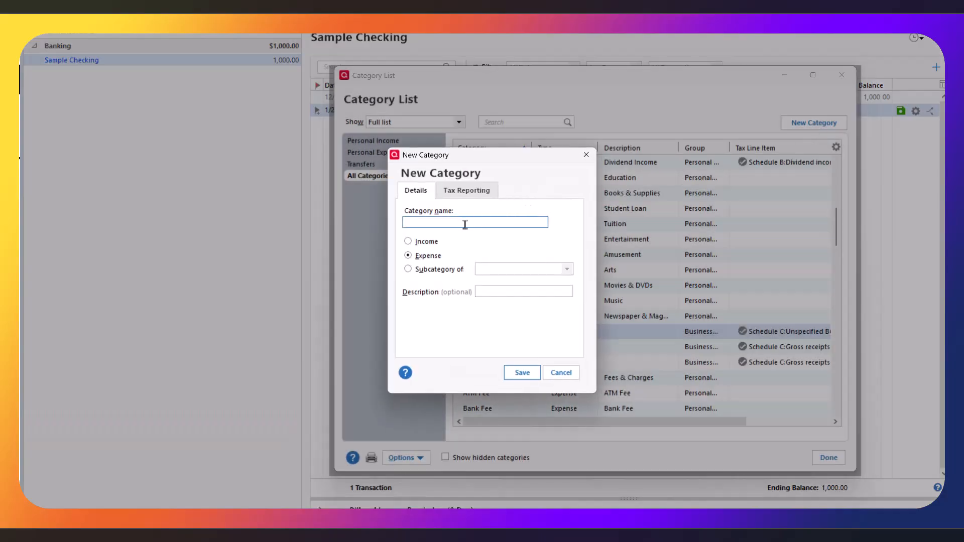
text(Utilities)
click(409, 270)
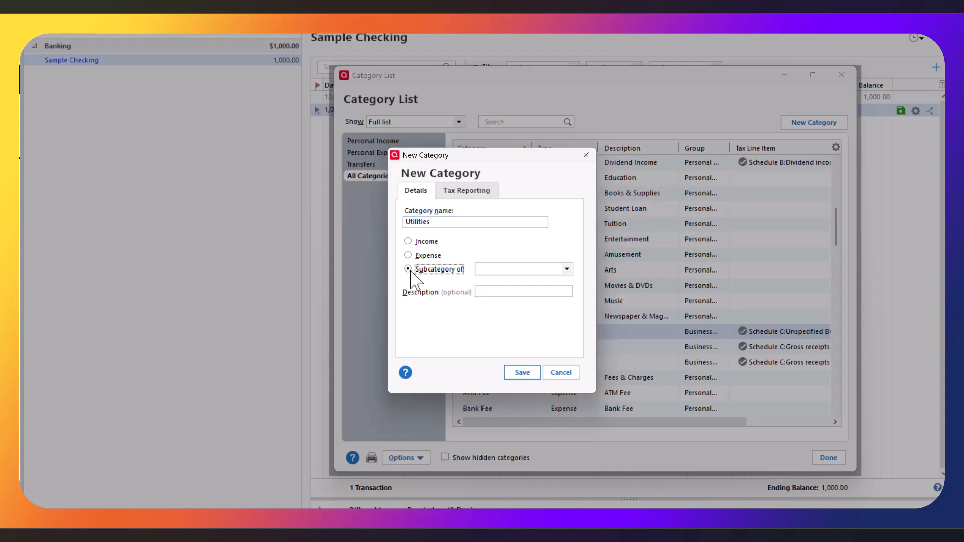
click(567, 270)
scroll(547, 306, down, 2)
scroll(547, 308, down, 5)
scroll(547, 307, down, 4)
scroll(548, 307, up, 2)
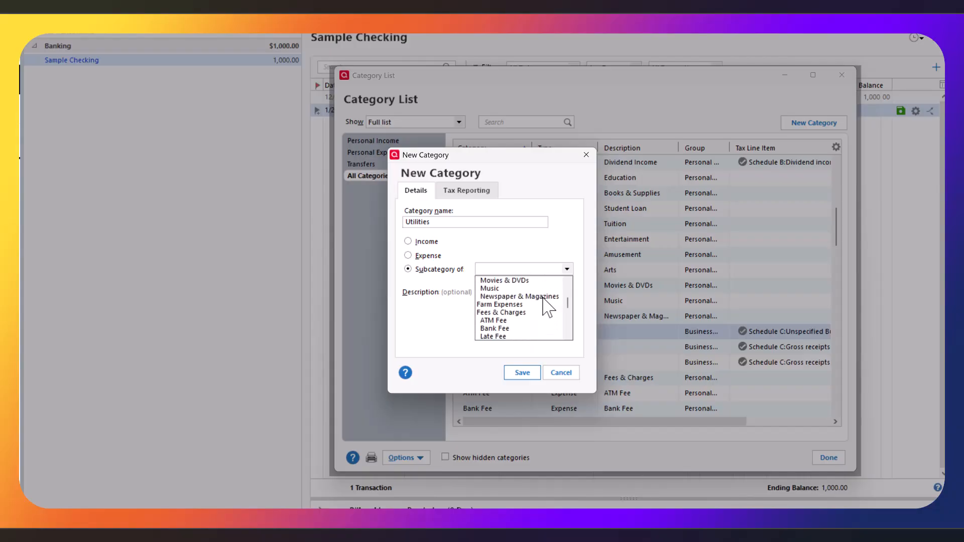
click(523, 305)
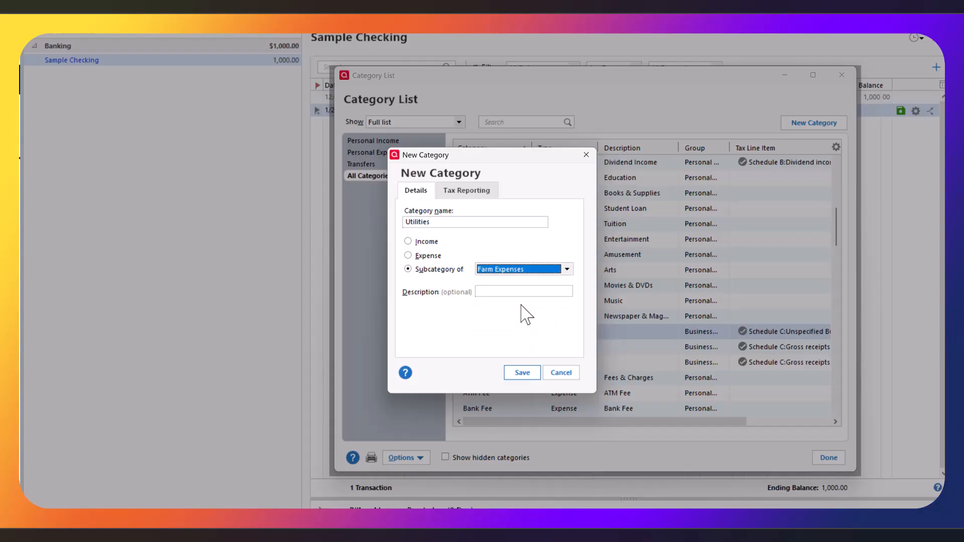
Assign Utilities to Schedule C with the Utilities tax line and save it.
click(457, 197)
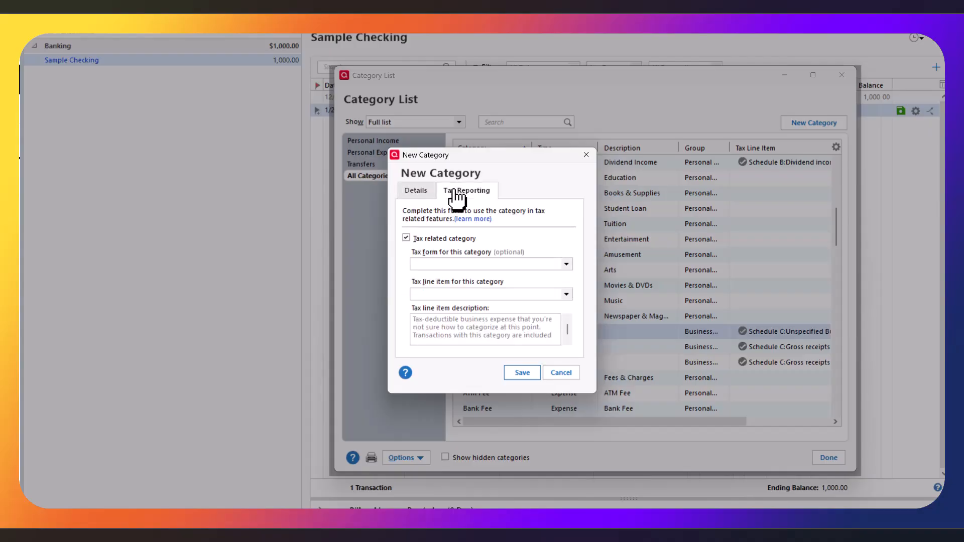
click(486, 266)
click(477, 315)
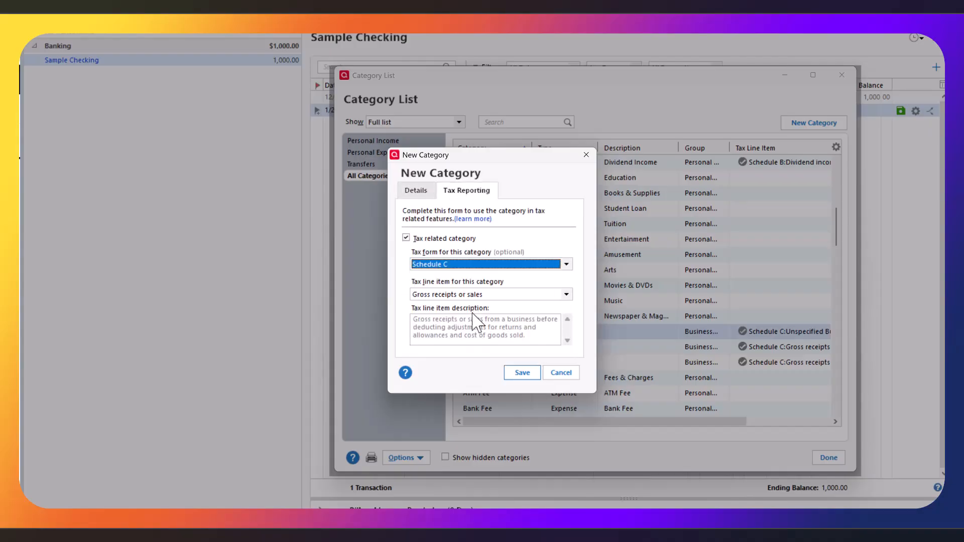
click(475, 295)
scroll(508, 350, down, 5)
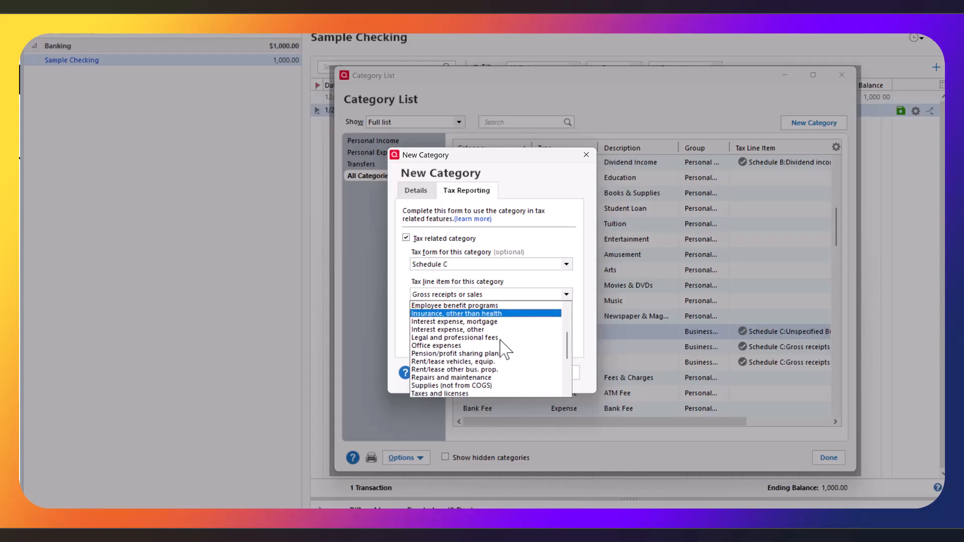
scroll(502, 346, down, 2)
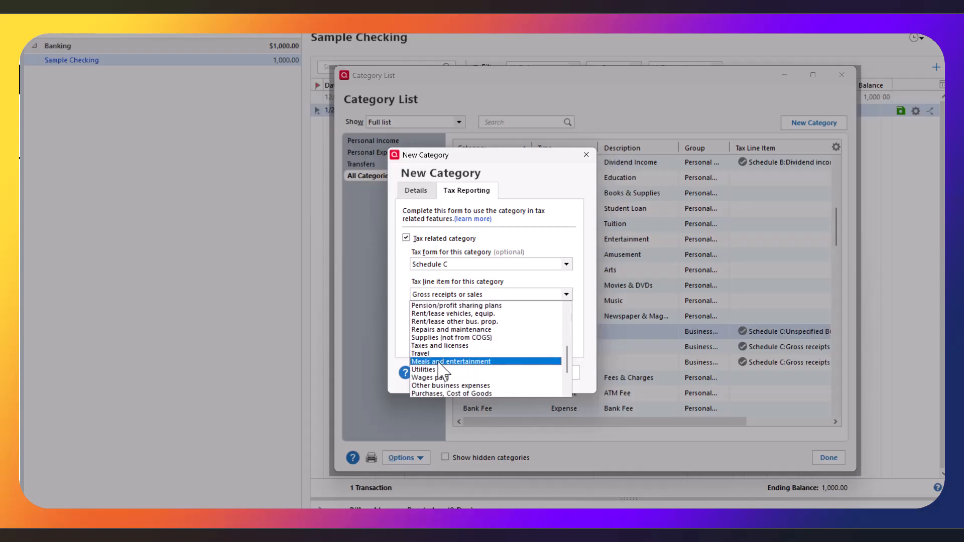
click(440, 370)
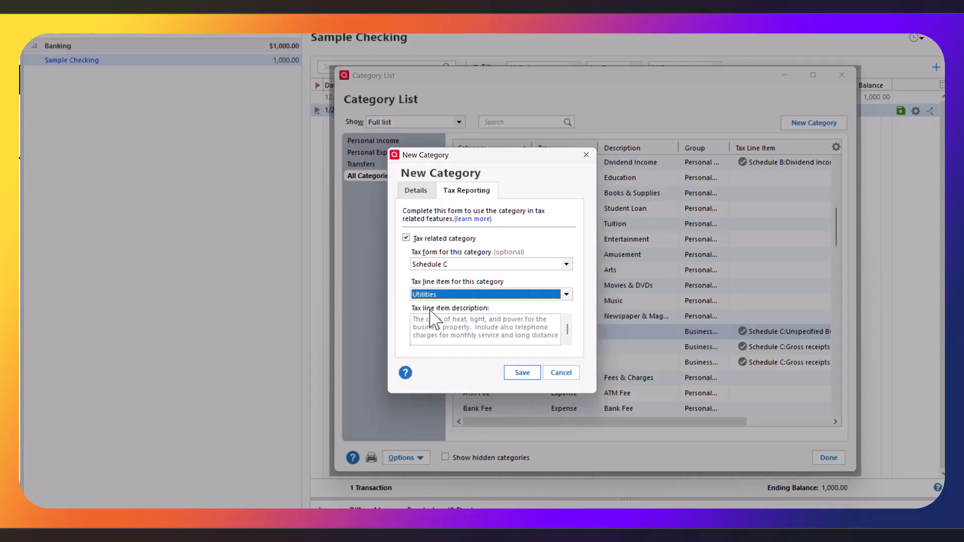
click(522, 372)
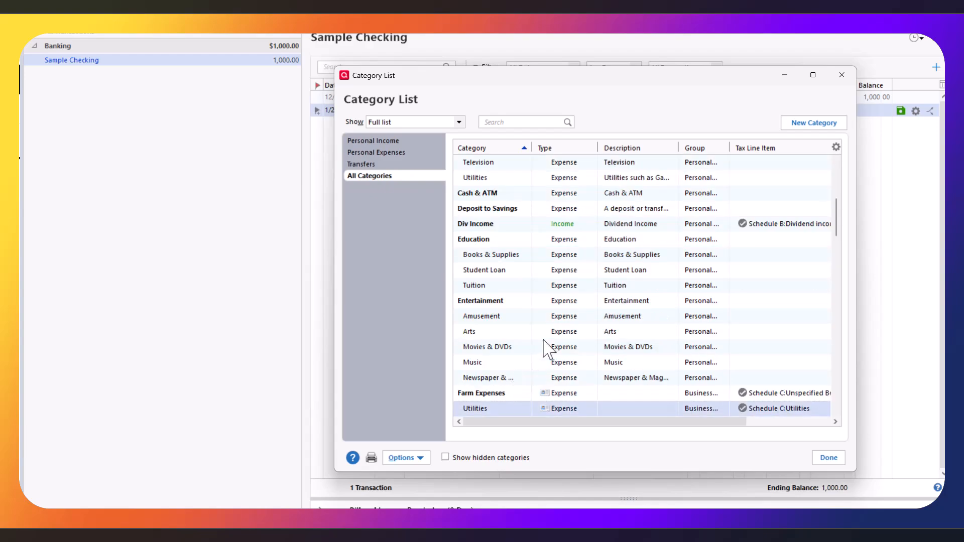
Review the farm categories and close the Category List back to Sample Checking.
scroll(587, 347, down, 1)
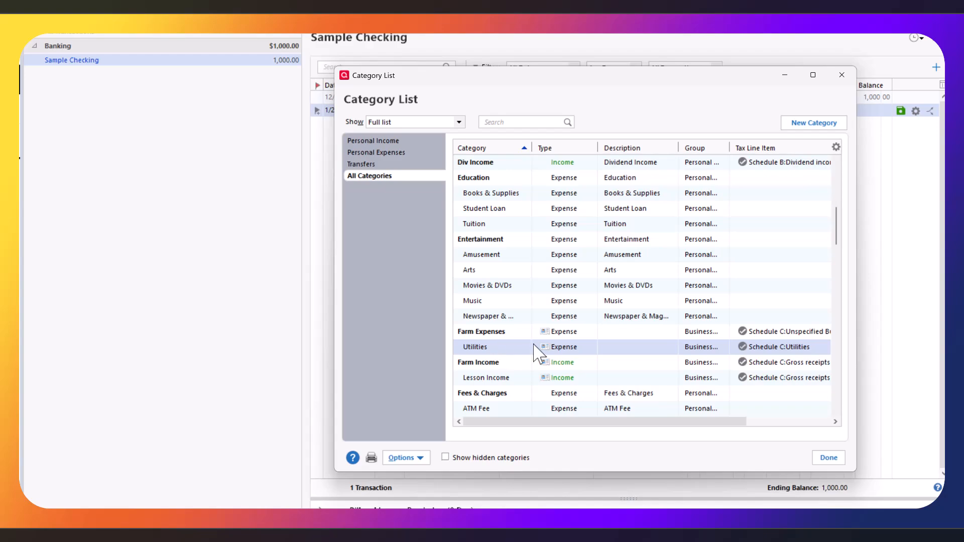
click(830, 460)
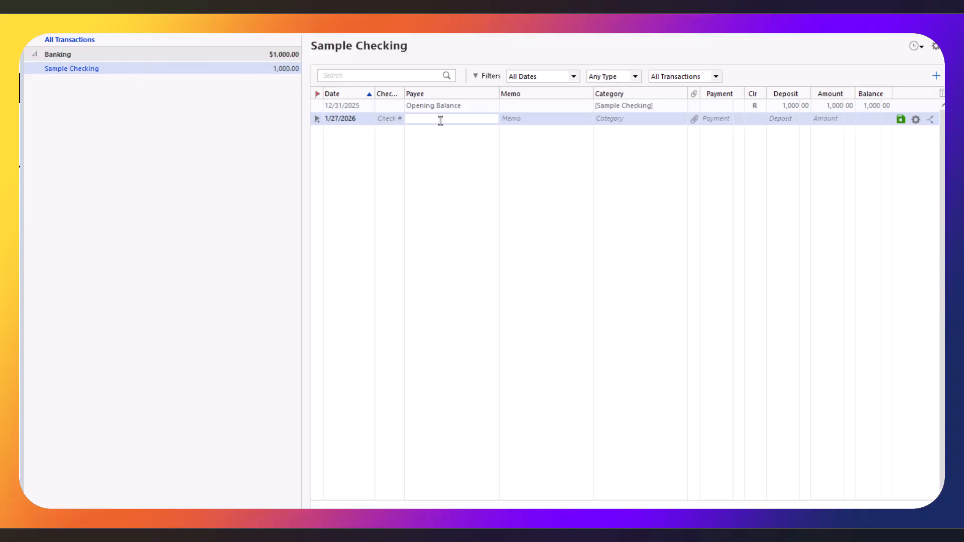
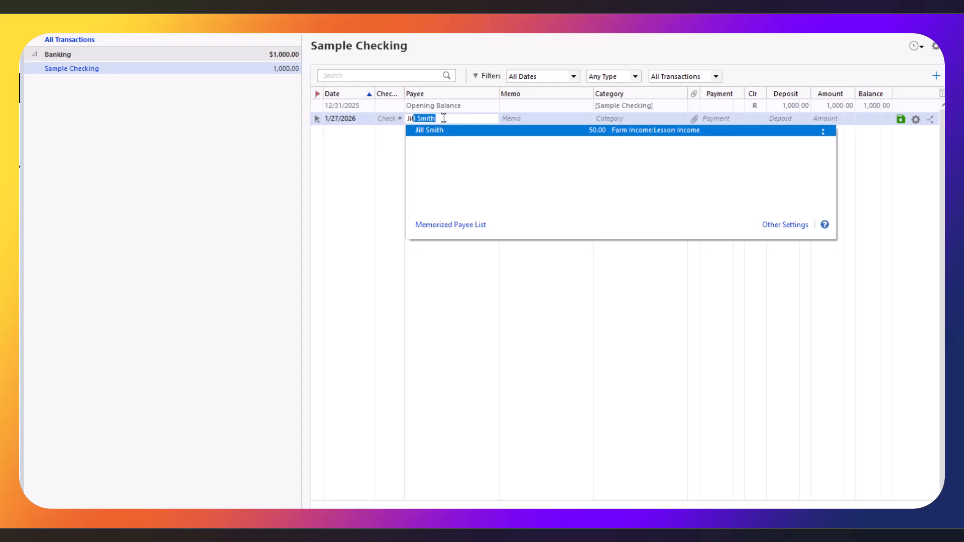
Record the memorized payee's 50.00 deposit under Farm Income:Lesson Income.
click(558, 123)
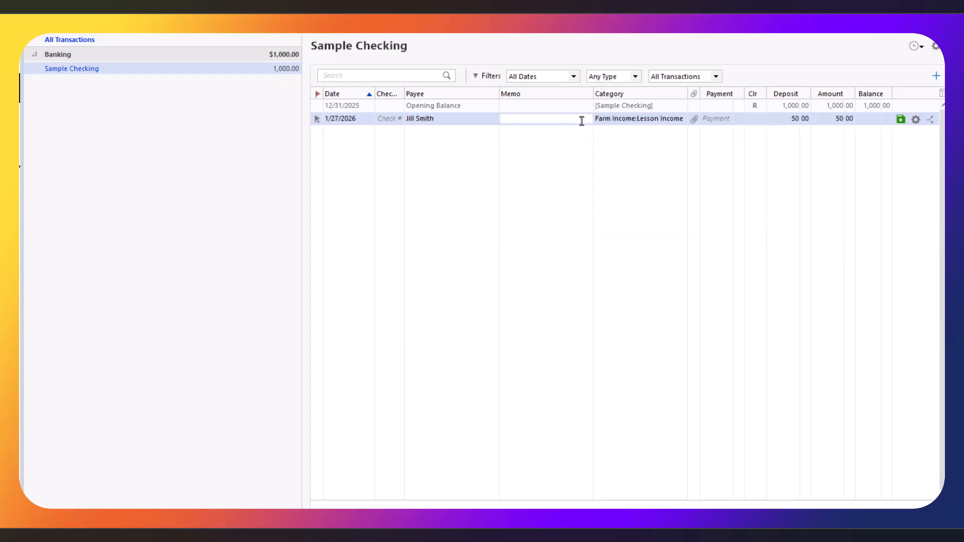
click(615, 118)
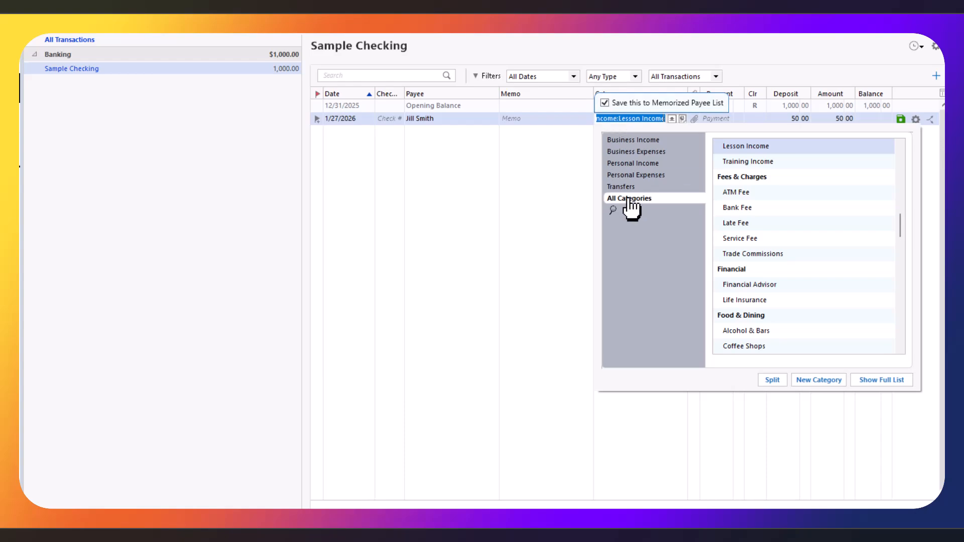
click(767, 146)
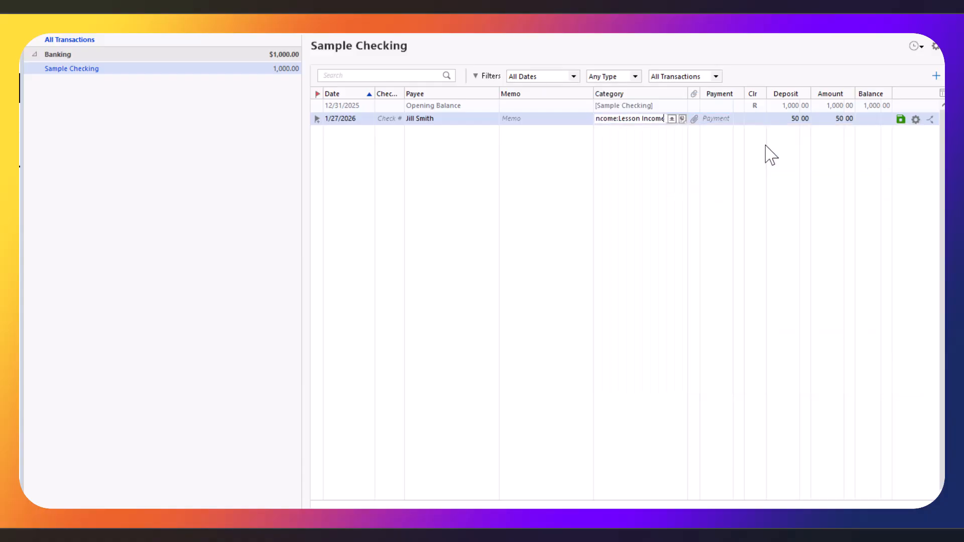
click(790, 119)
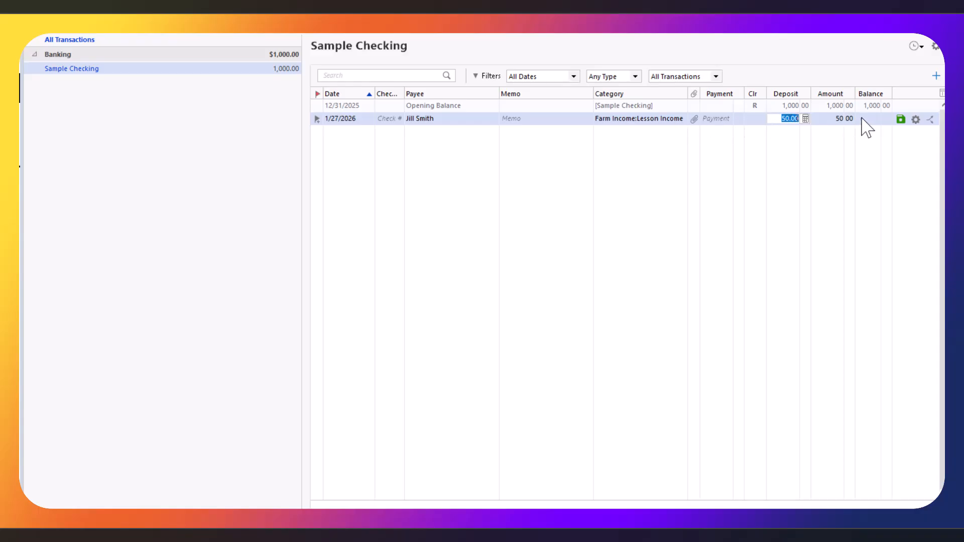
click(900, 120)
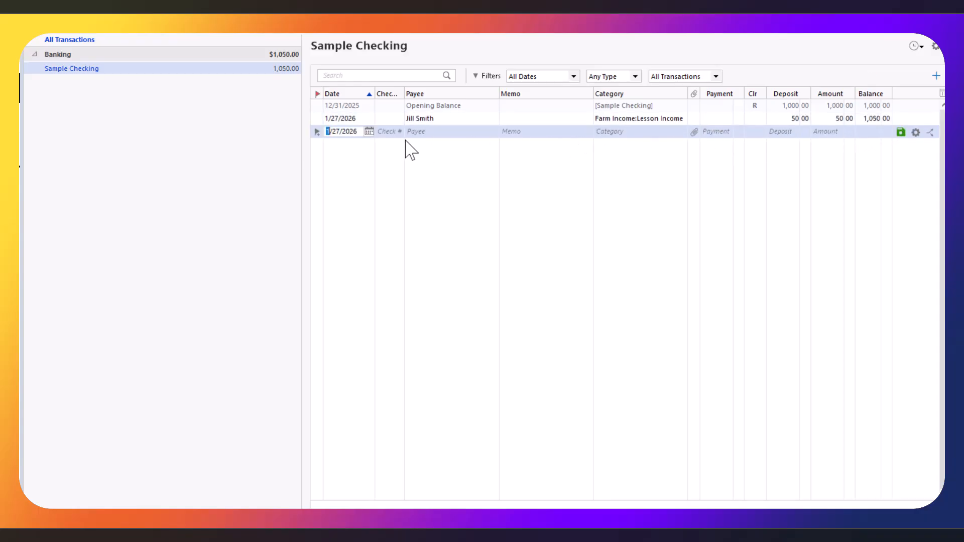
Enter a 250.00 payment to the farrier, category Vet and Farrier, memo 'Sparky Shoes'.
click(412, 132)
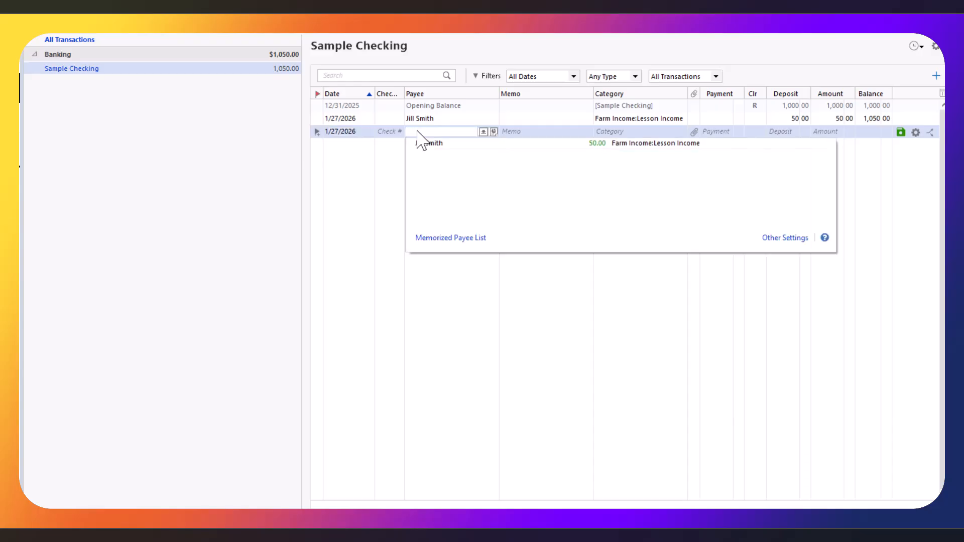
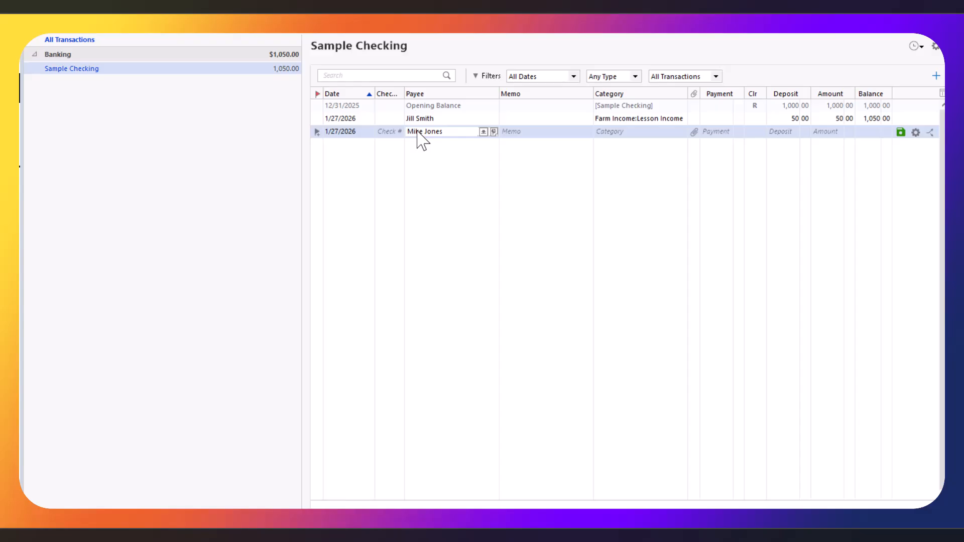
key(Tab)
key(Tab)
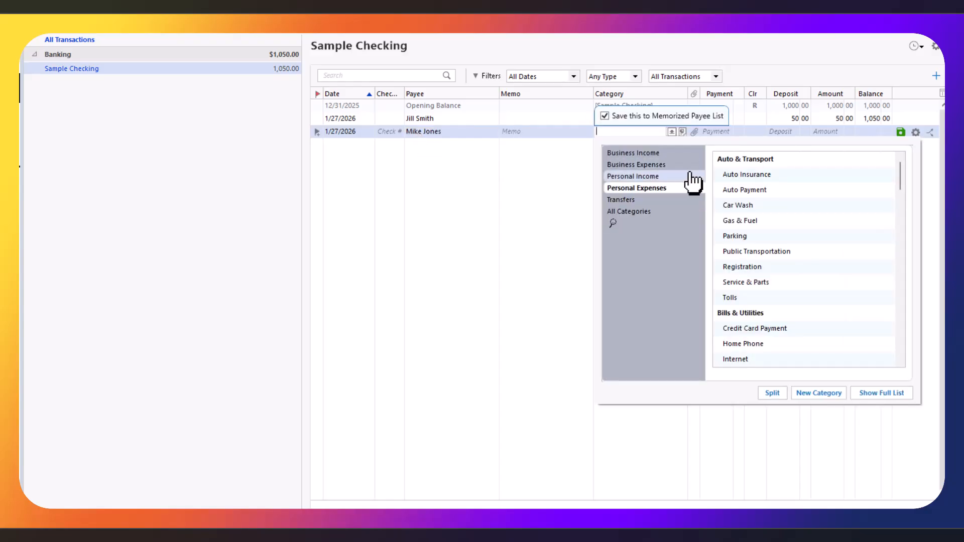
click(641, 165)
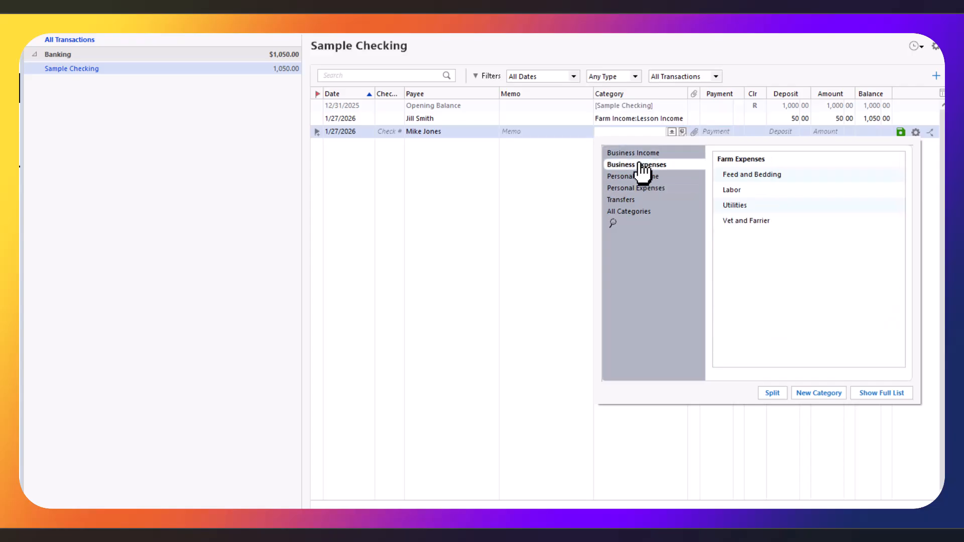
click(748, 221)
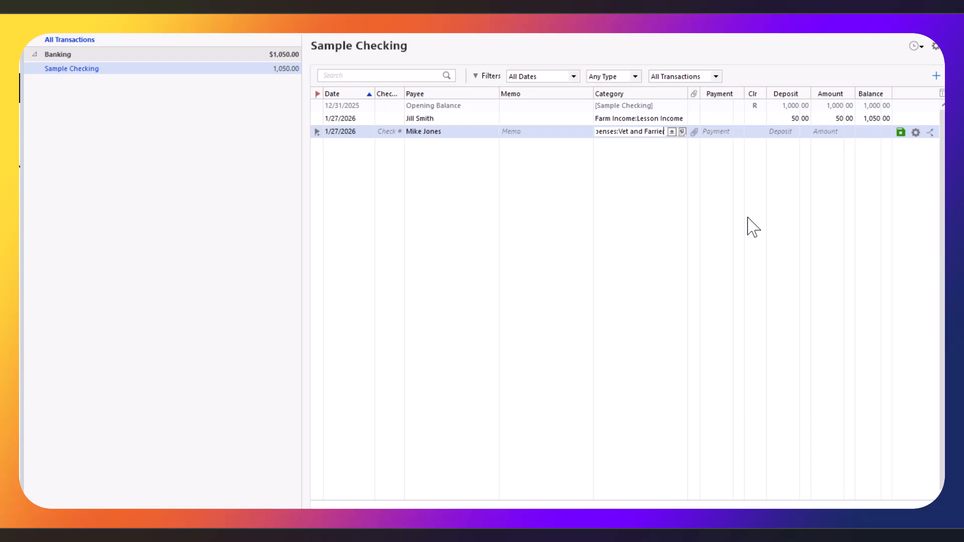
click(720, 133)
text(250.00)
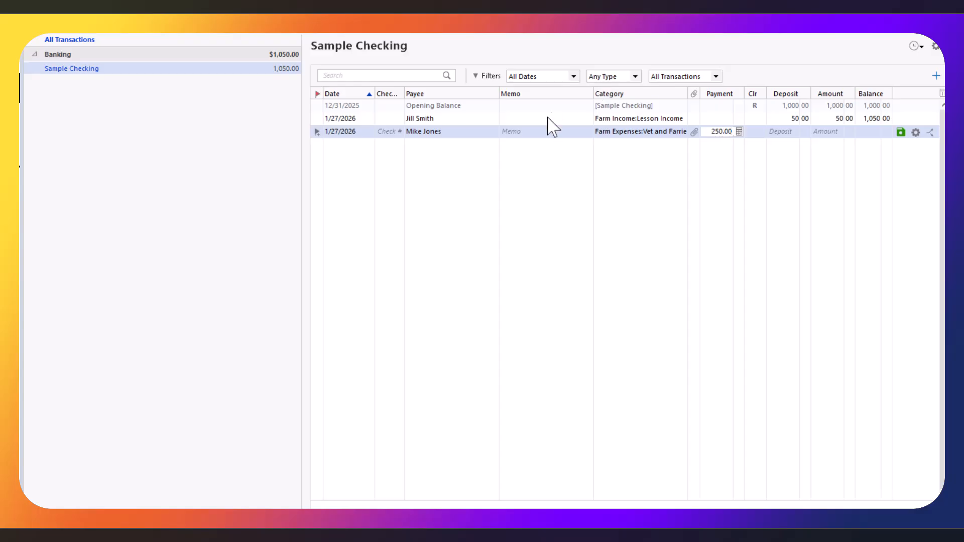
click(536, 132)
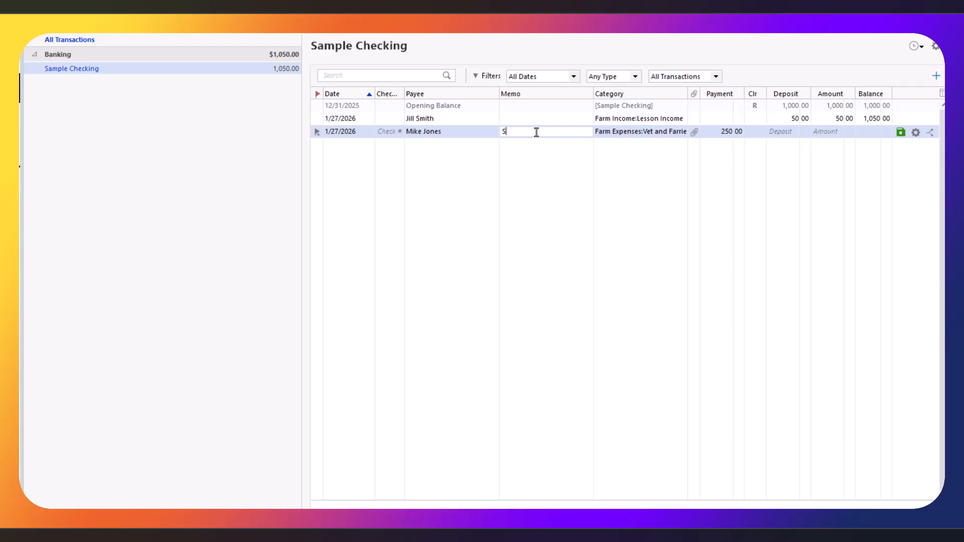
click(900, 133)
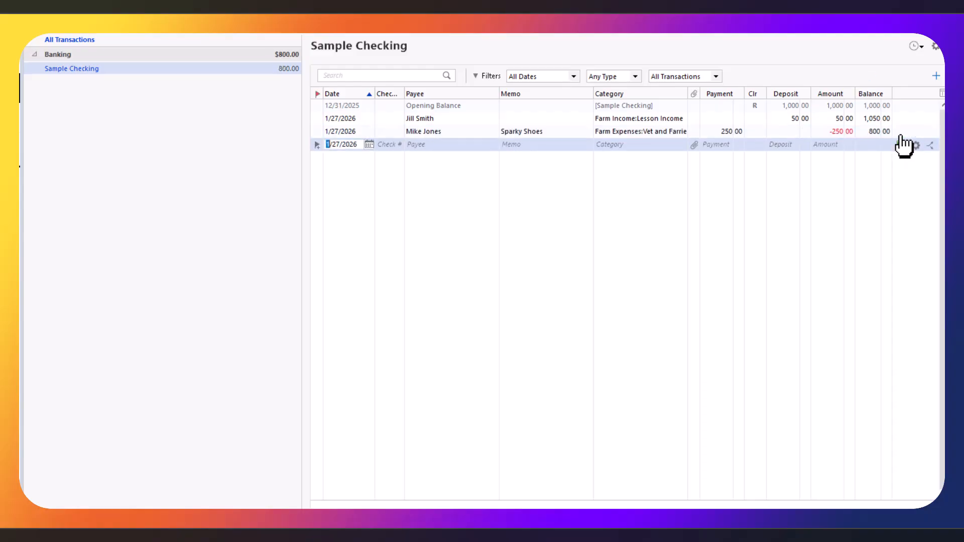
Enter the payee's 800.00 deposit categorized Farm Income:Board Income and save it.
click(430, 145)
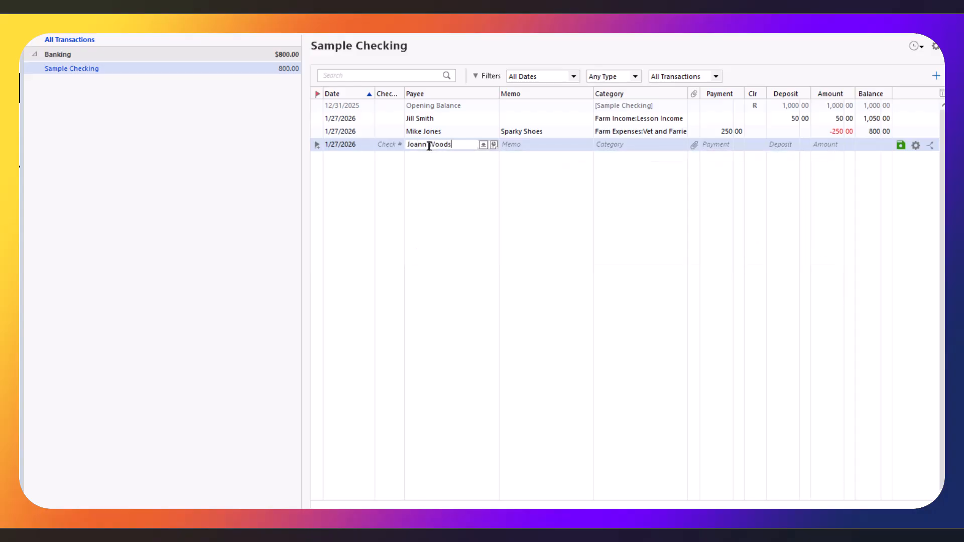
key(Tab)
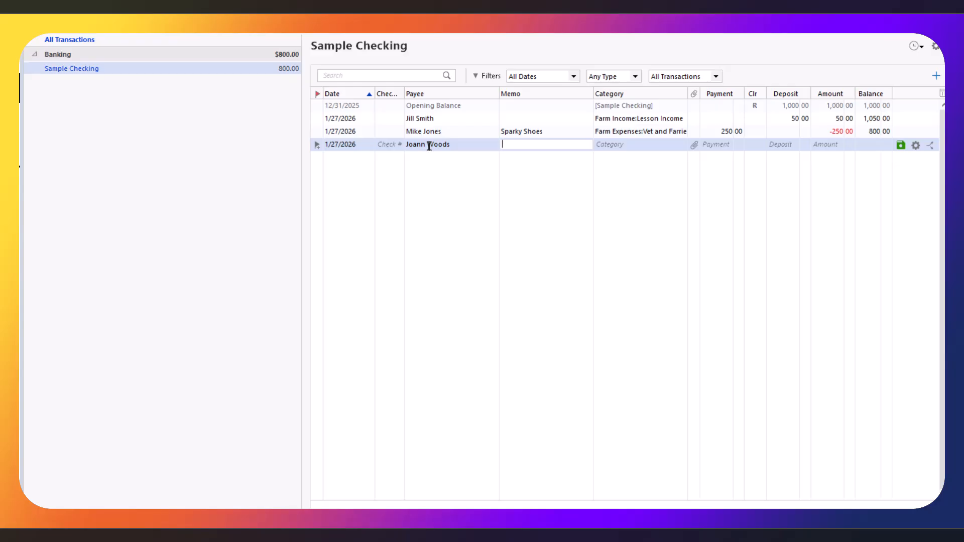
key(Tab)
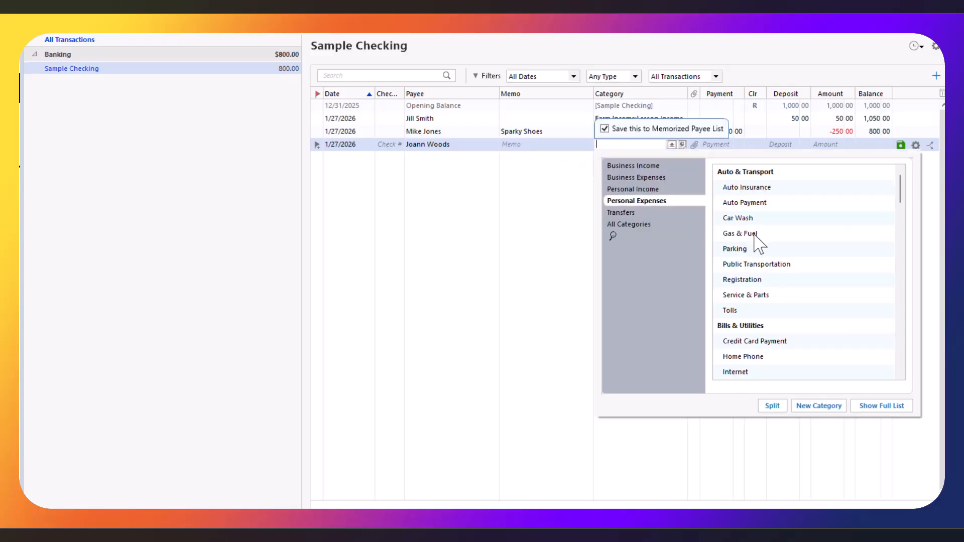
click(637, 167)
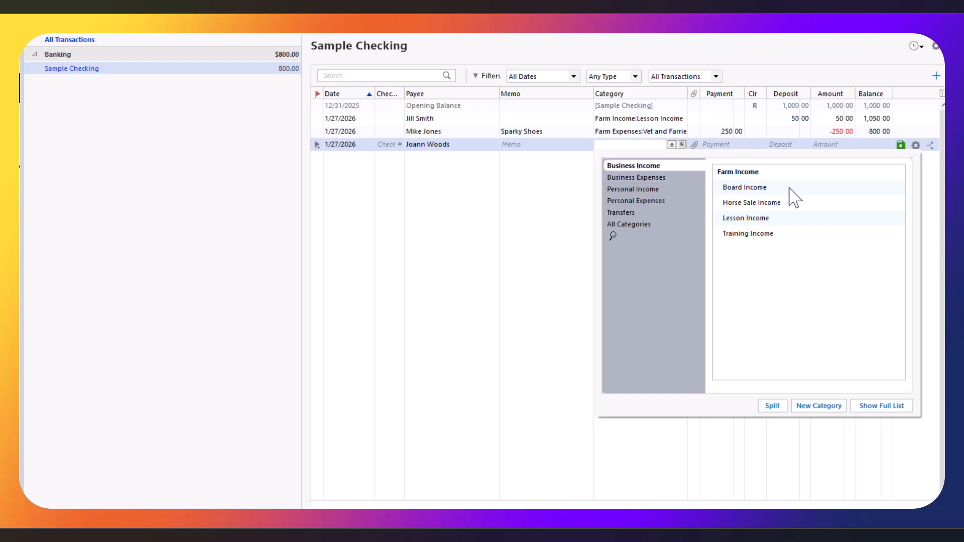
click(747, 188)
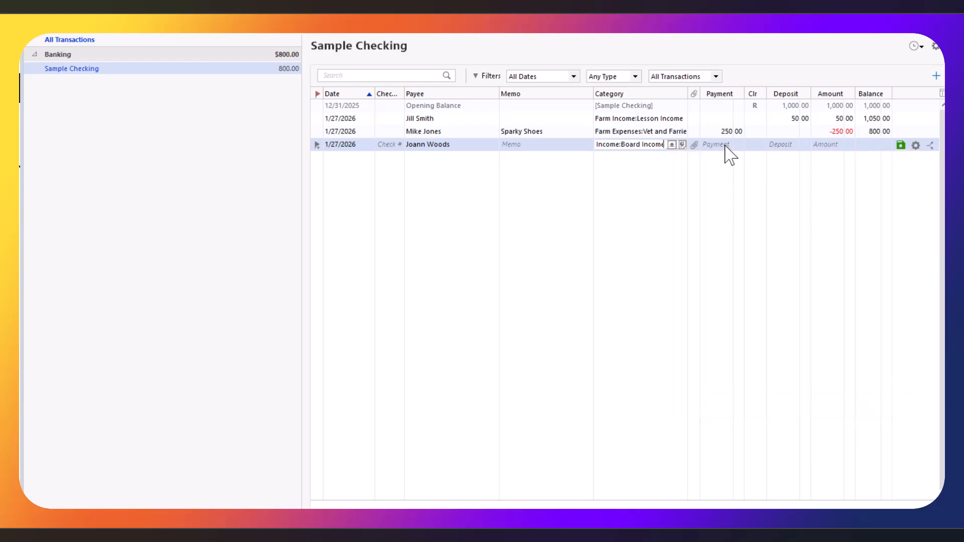
click(781, 146)
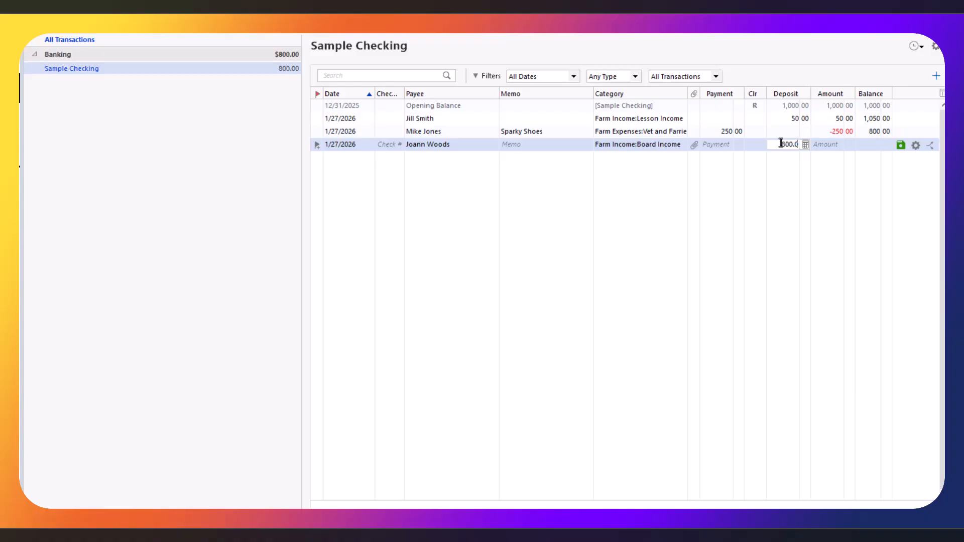
click(901, 146)
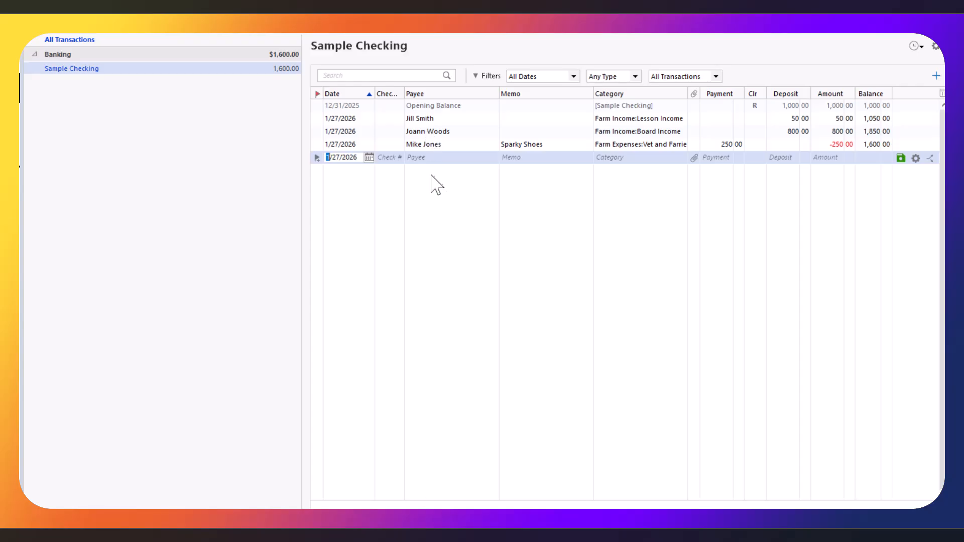
Record a 300.00 vet payment from the memorized vet payee with memo Tigger Shoes.
click(429, 159)
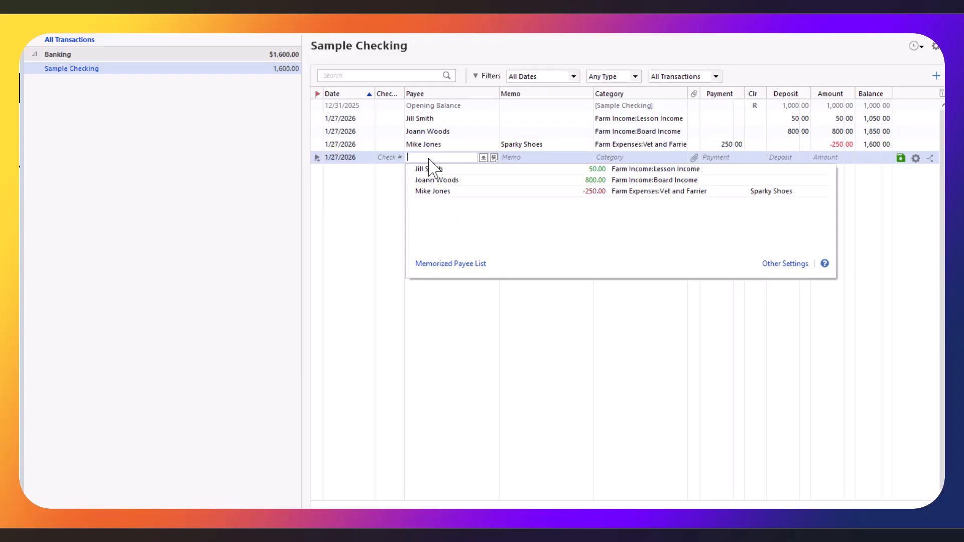
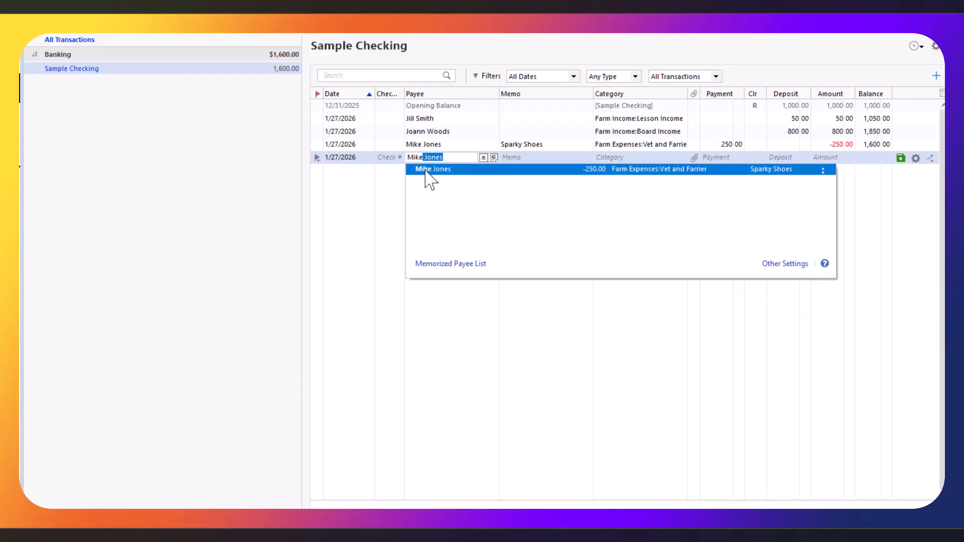
click(683, 171)
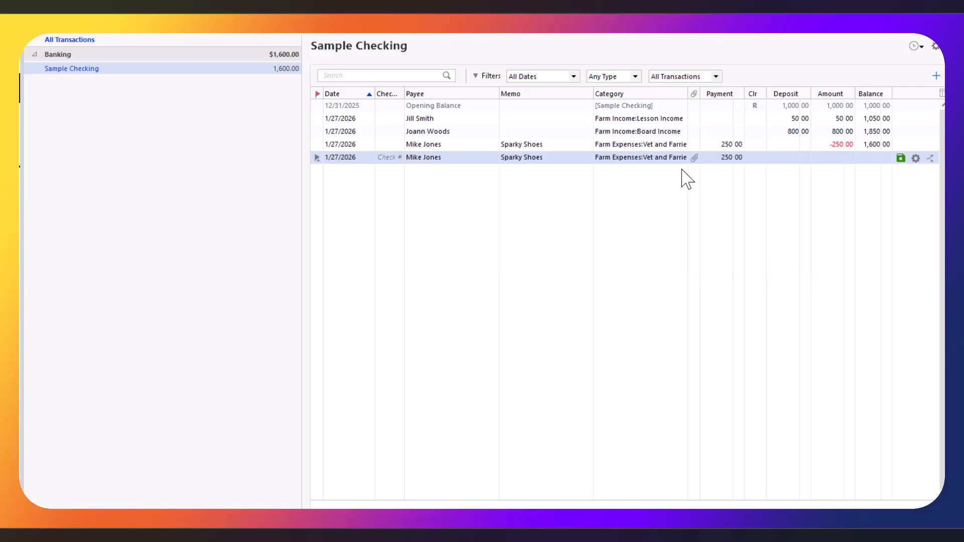
click(729, 157)
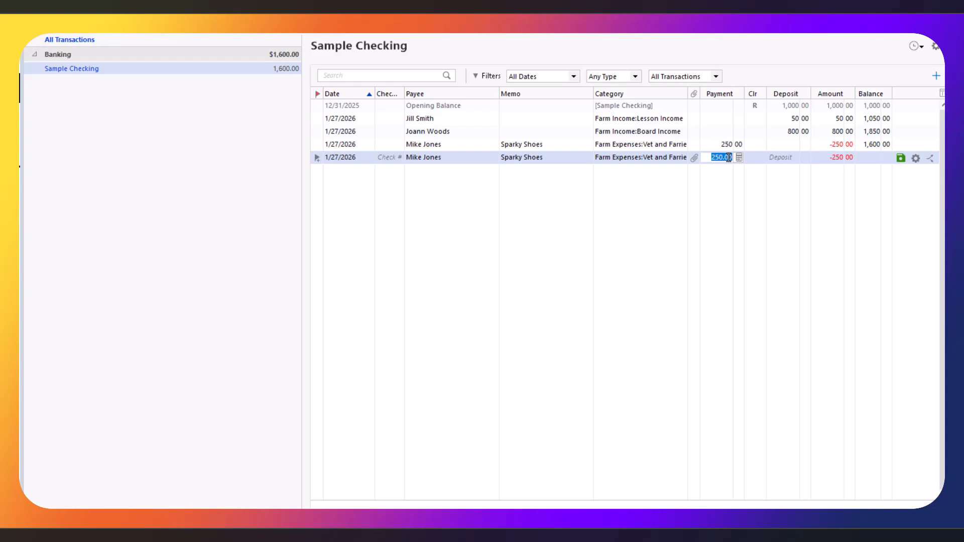
key(BackSpace)
text(300)
click(533, 157)
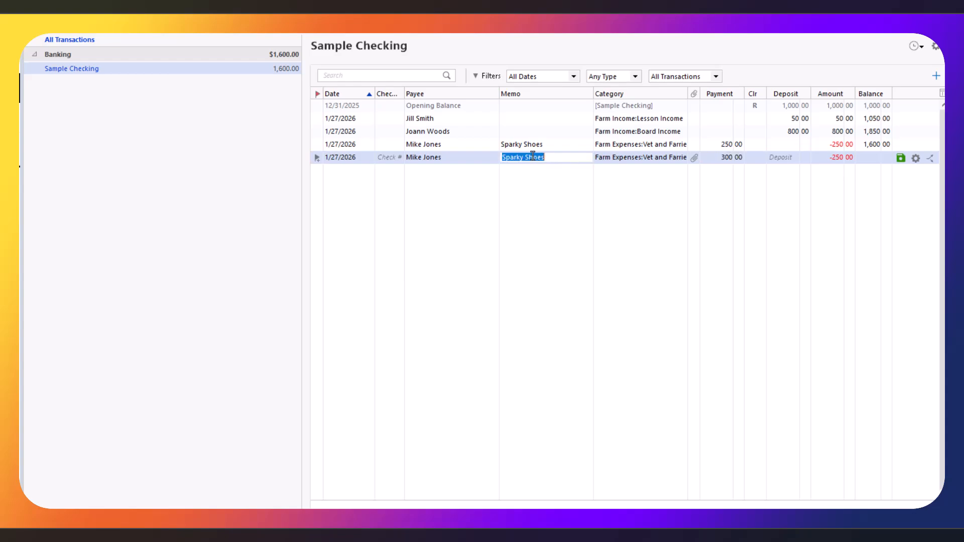
text(Tigge)
click(901, 158)
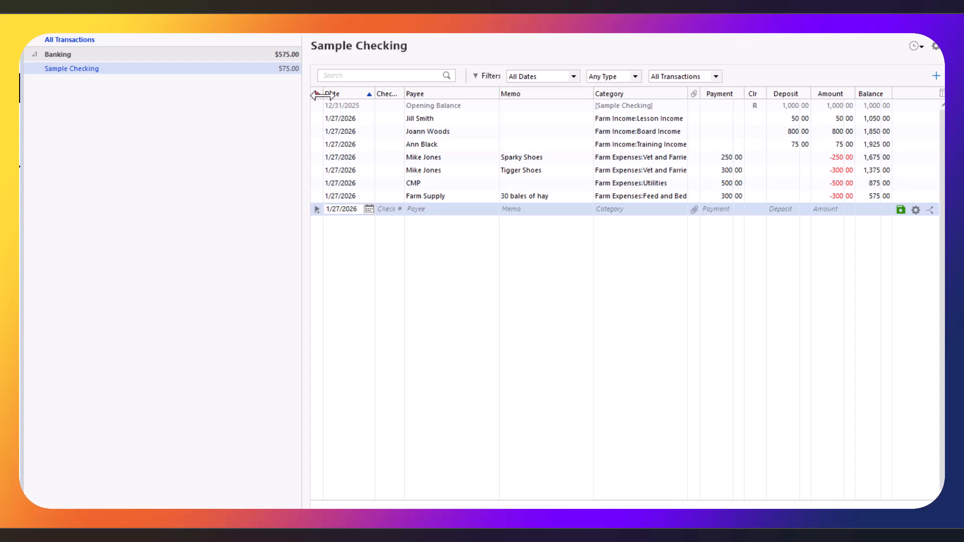
Run the year-to-date Income and Expense by Category report and reposition its window up-left.
click(359, 31)
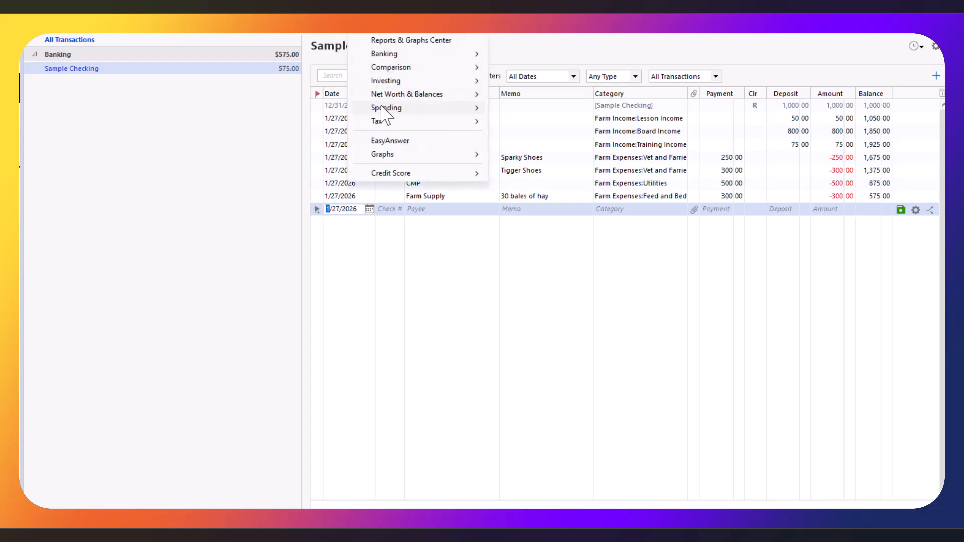
mouse_move(382, 109)
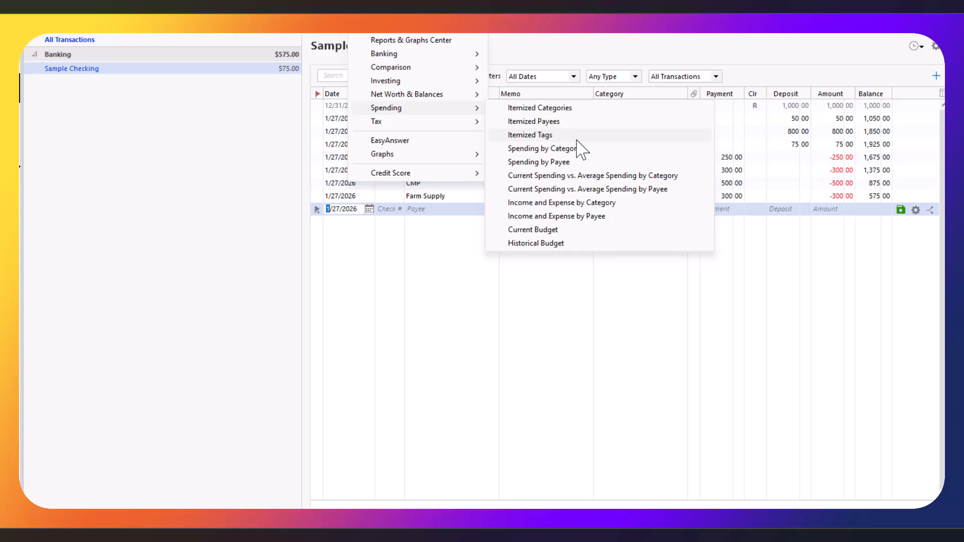
click(562, 203)
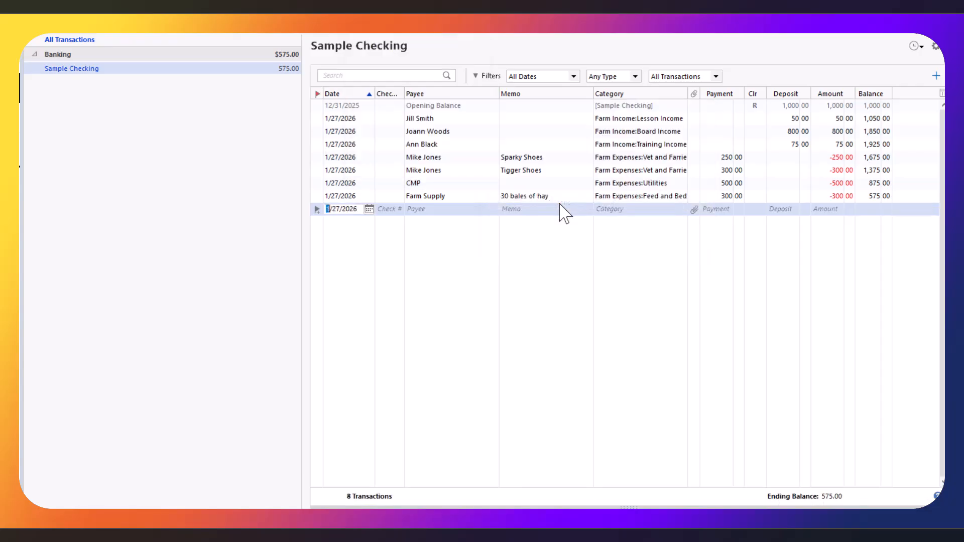
drag(570, 85, 526, 50)
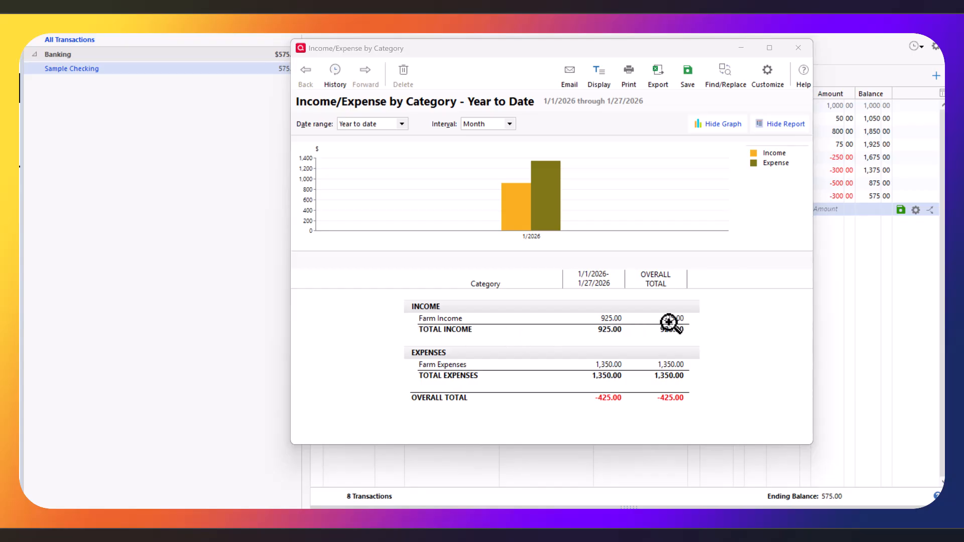
double_click(611, 320)
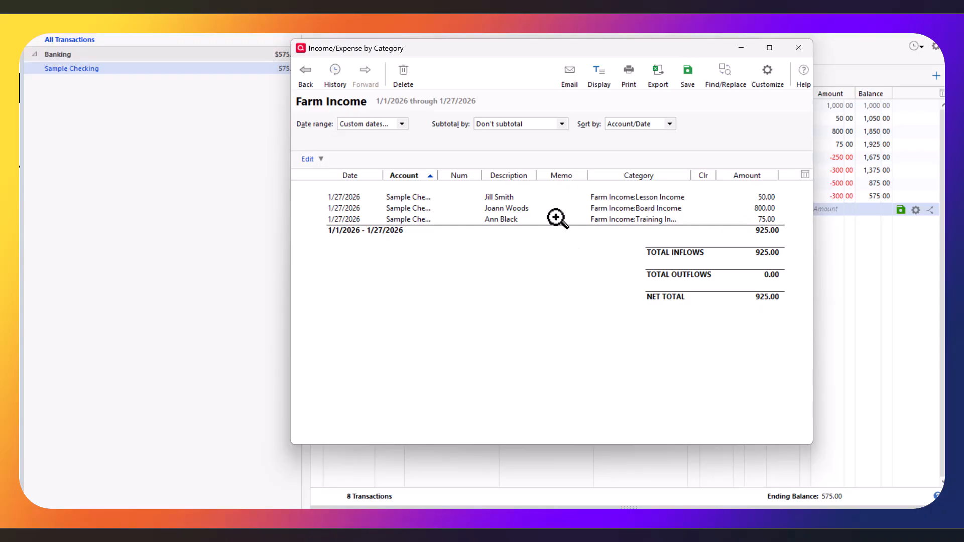
click(530, 126)
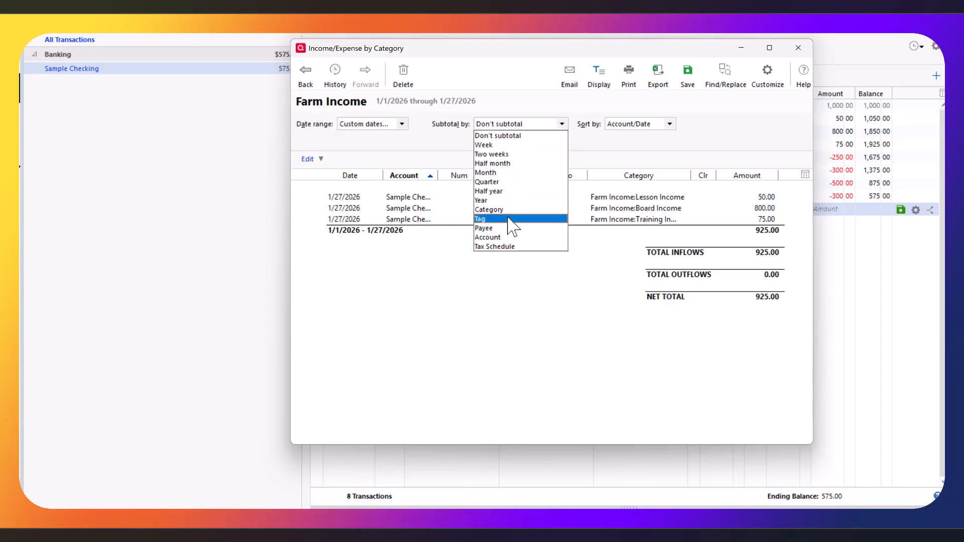
click(506, 237)
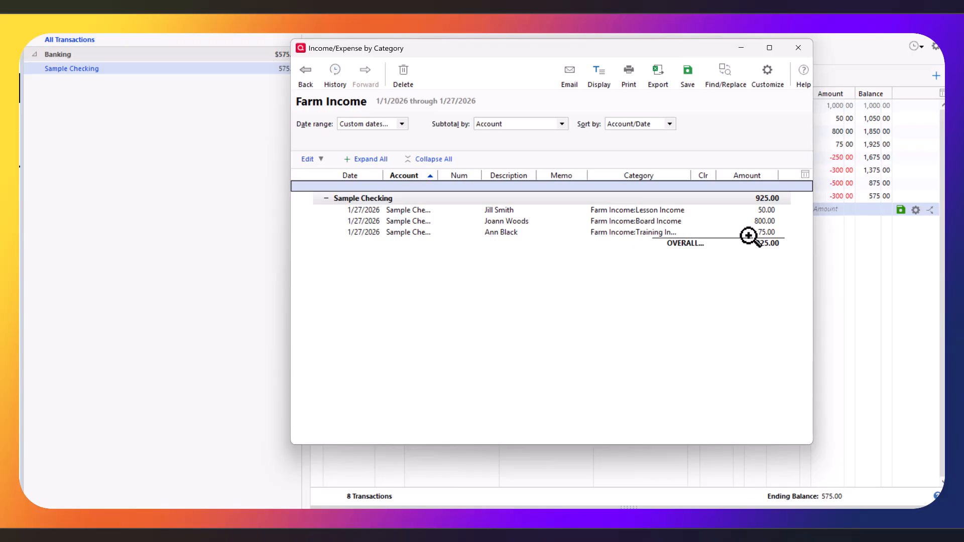
click(515, 126)
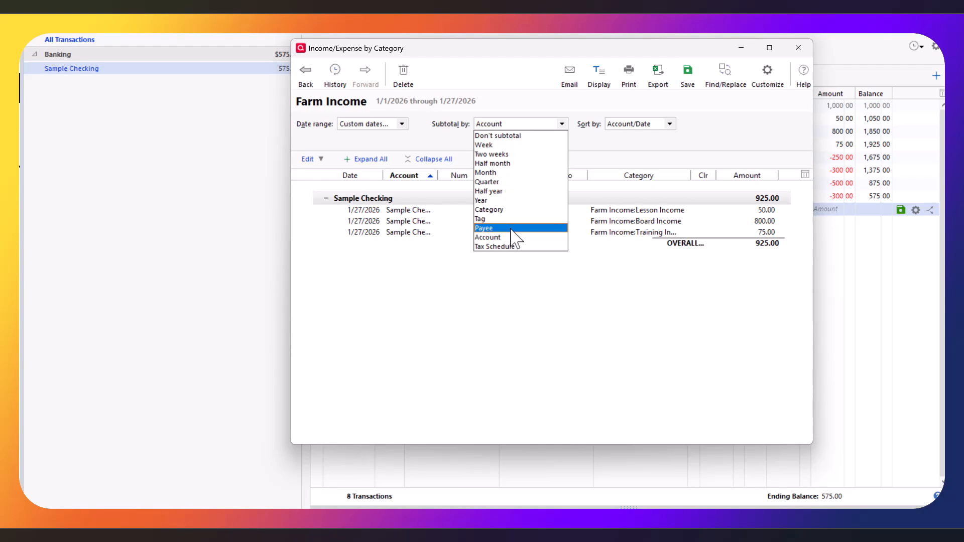
click(512, 229)
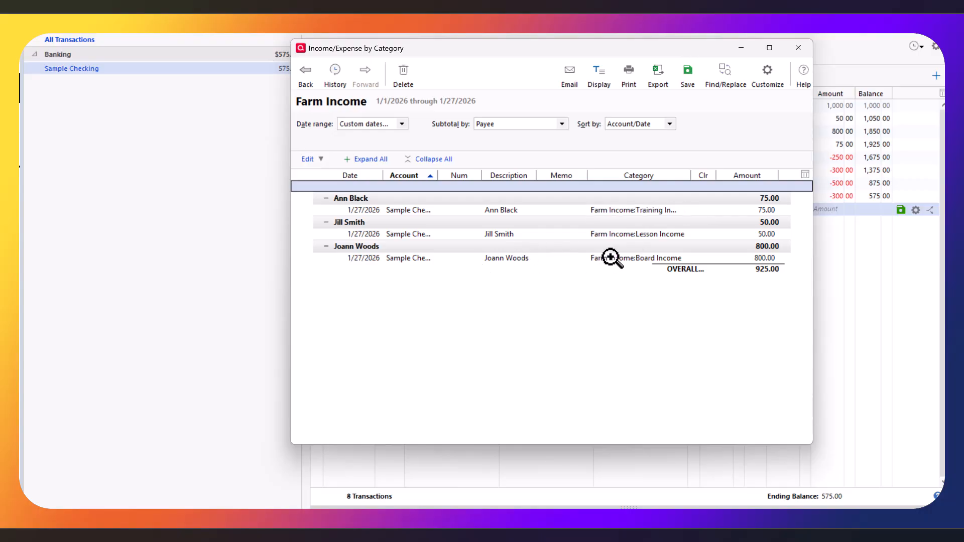
click(402, 124)
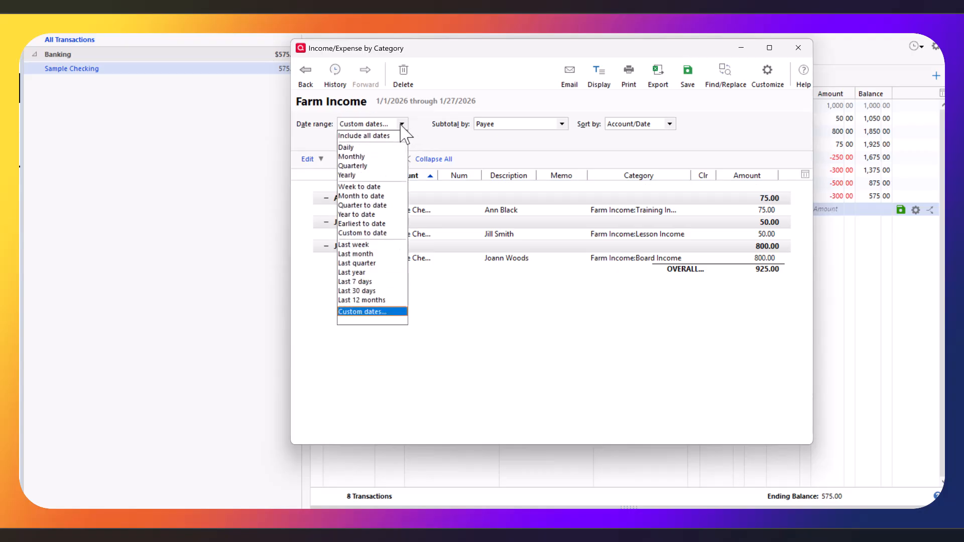
click(402, 125)
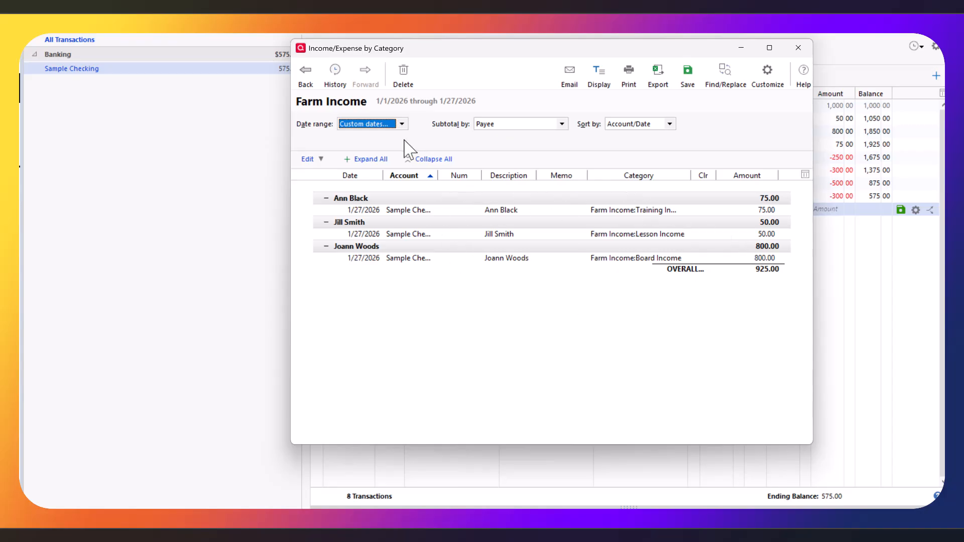
click(314, 81)
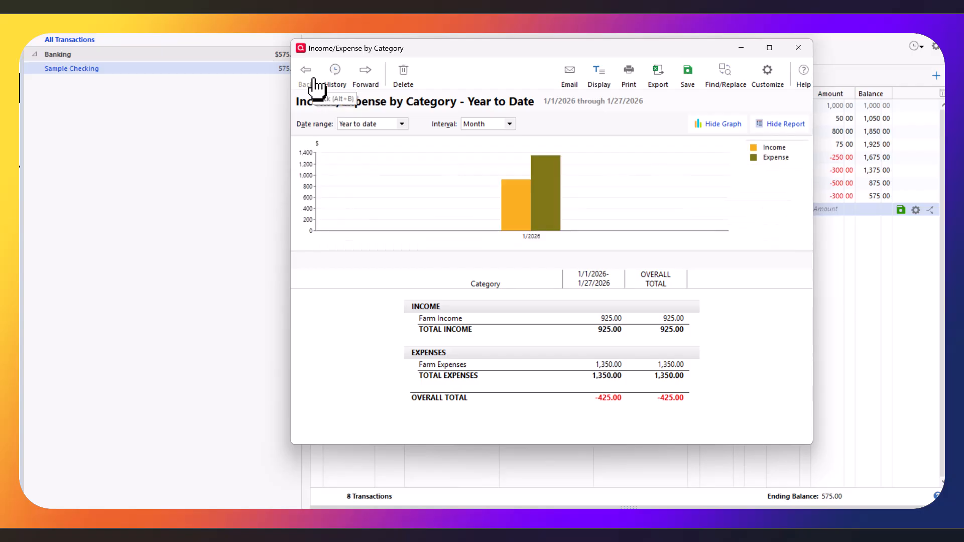
click(674, 365)
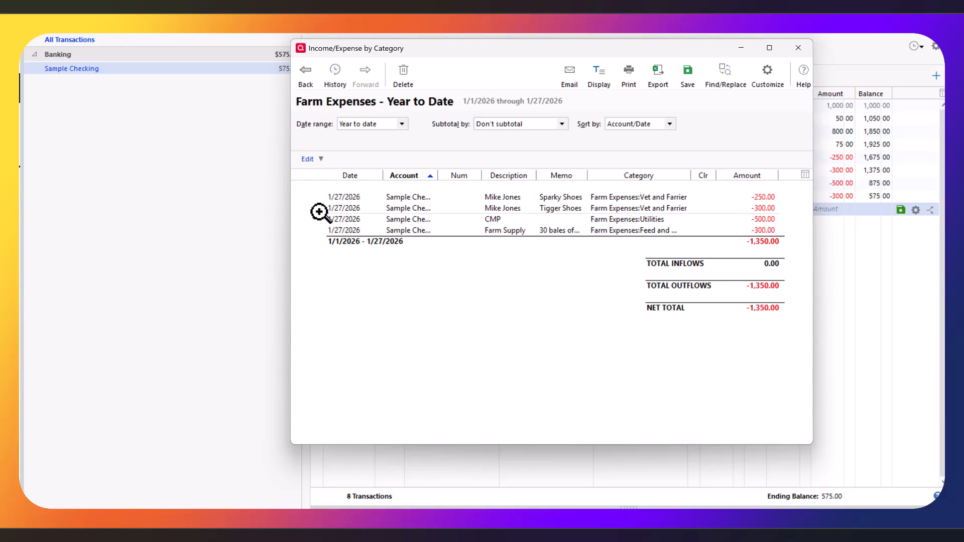
click(541, 123)
click(512, 207)
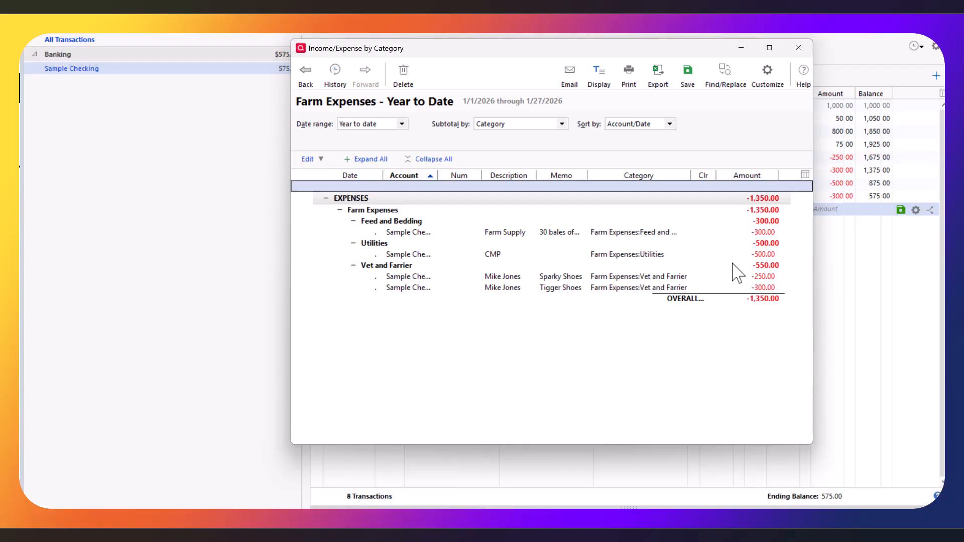
click(547, 125)
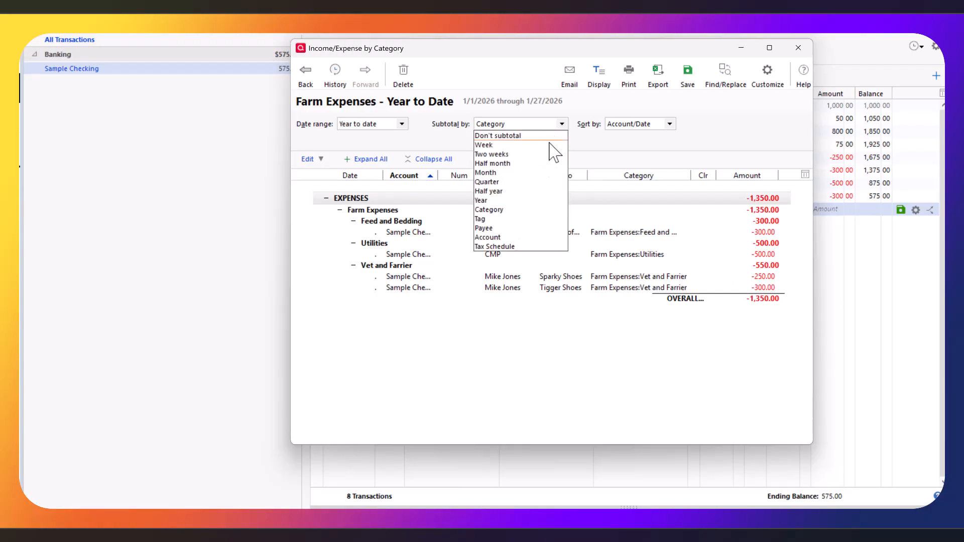
click(524, 229)
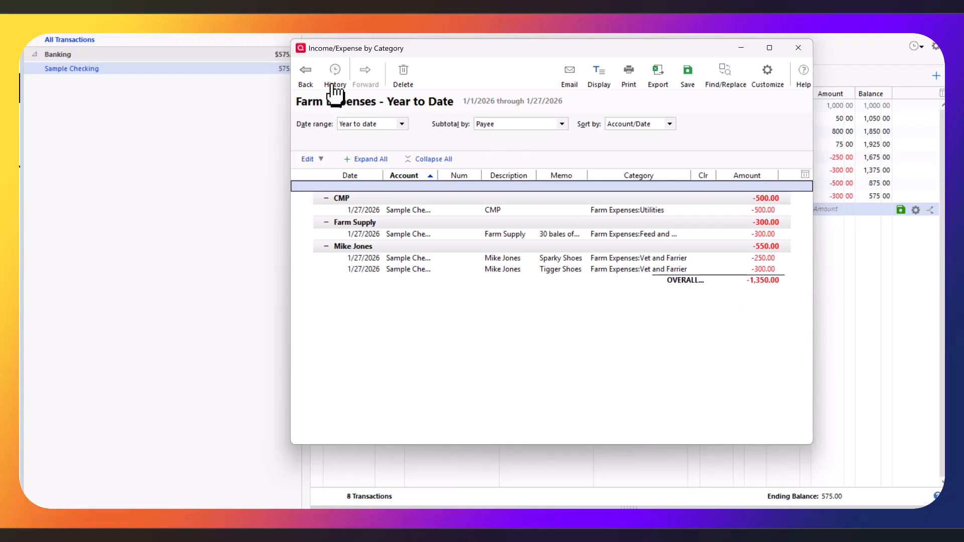
click(304, 73)
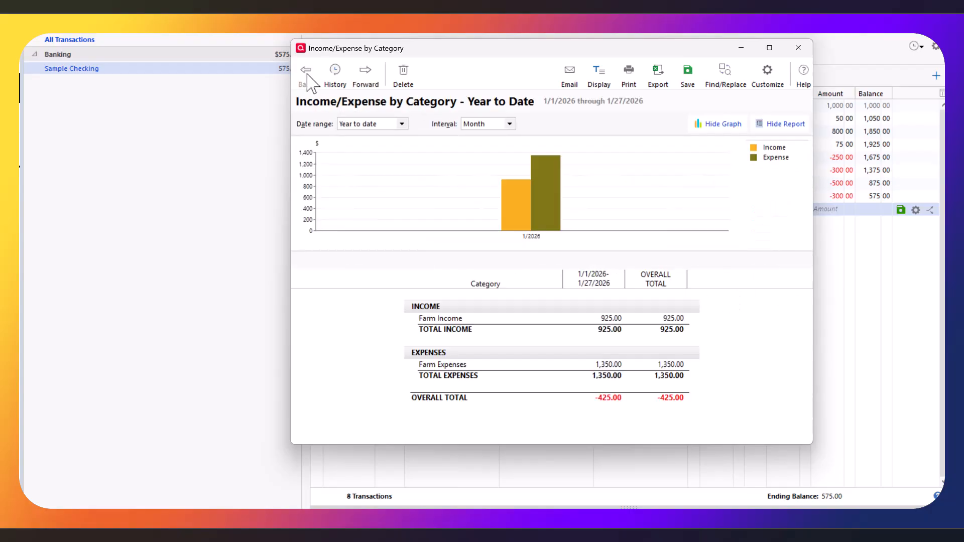